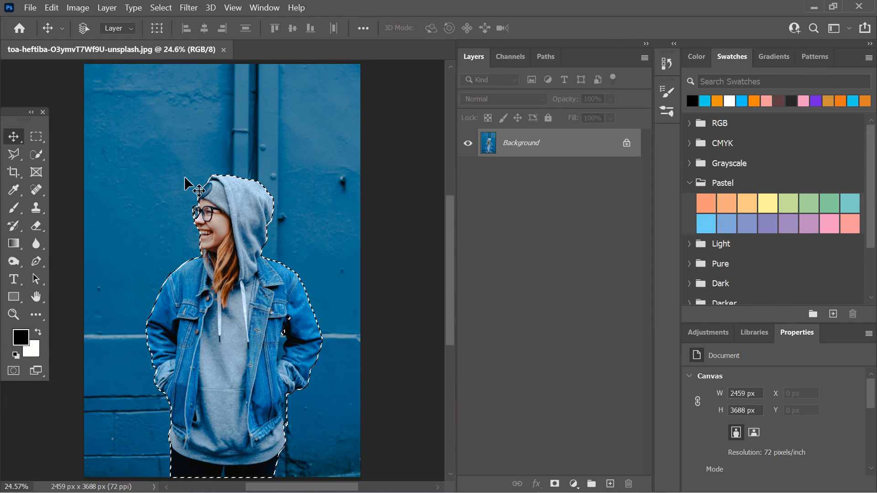
# Step: Clear the current selection, try the Quick Selection tool over the woman's hood and hoodie, and clear that selection too
pyautogui.hotkey('ctrl', 'd')
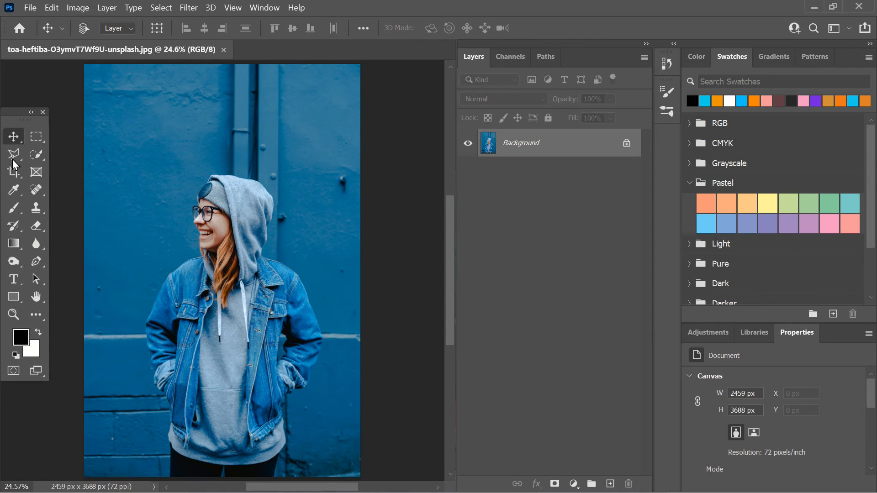
pyautogui.click(36, 155)
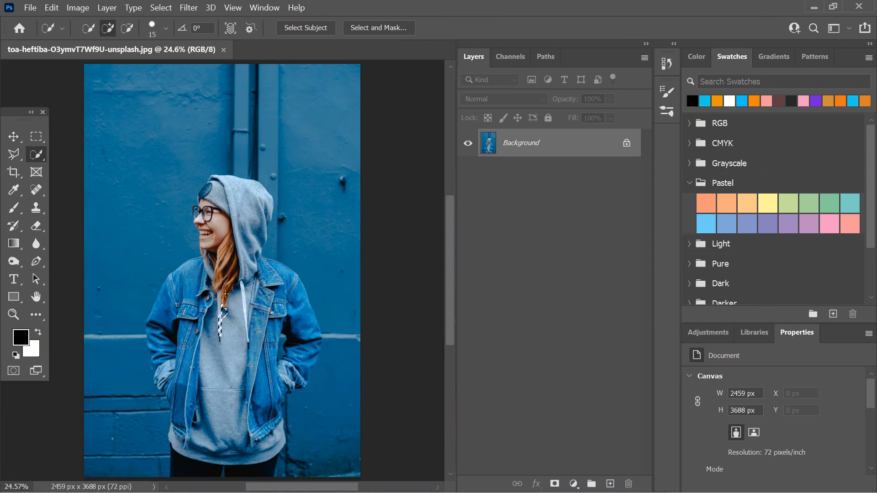
pyautogui.moveTo(226, 293)
pyautogui.mouseDown()
pyautogui.moveTo(227, 233)
pyautogui.moveTo(255, 203)
pyautogui.mouseUp()
pyautogui.moveTo(263, 249)
pyautogui.mouseDown()
pyautogui.moveTo(269, 274)
pyautogui.moveTo(258, 311)
pyautogui.moveTo(214, 385)
pyautogui.mouseUp()
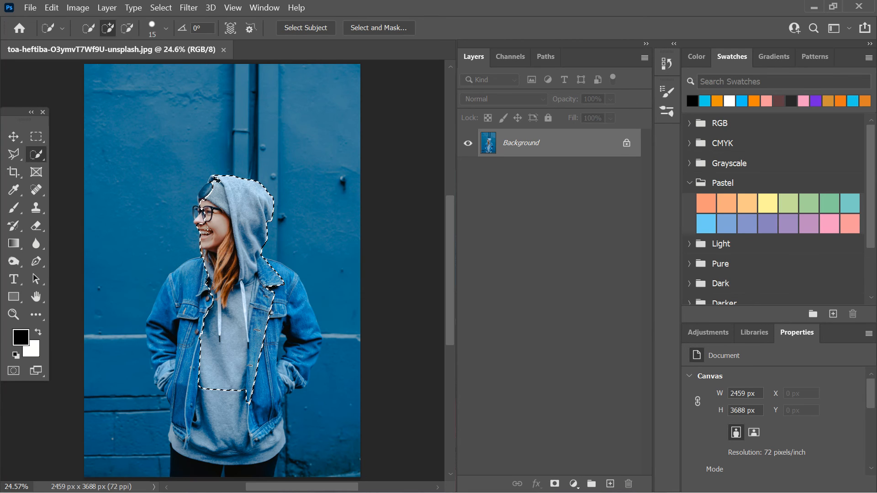
pyautogui.hotkey('ctrl', 'd')
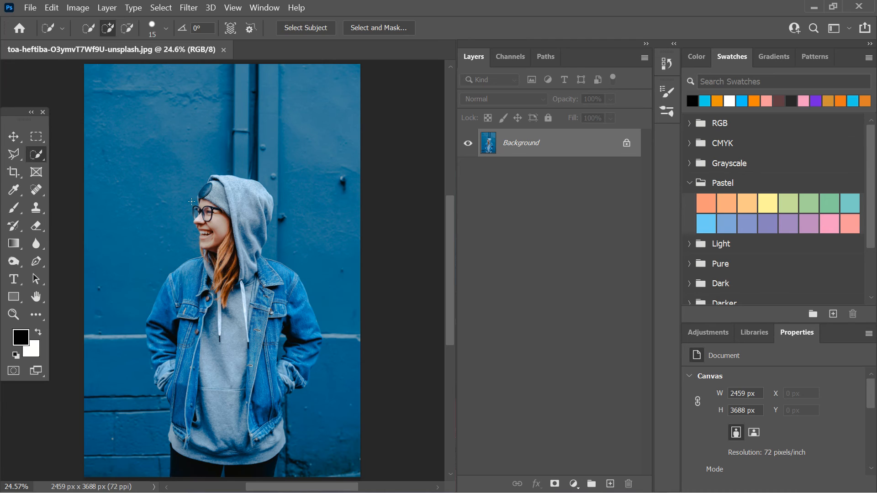
# Step: Select the woman automatically with the Select Subject command
pyautogui.click(14, 137)
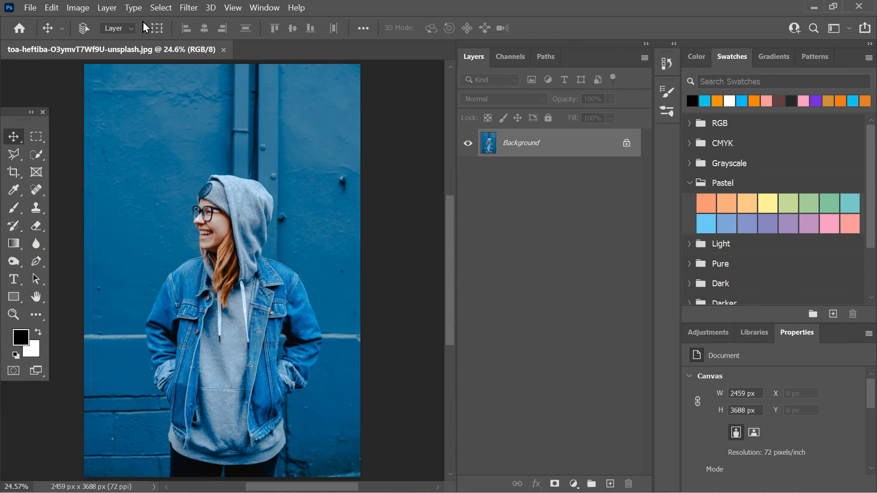
pyautogui.click(171, 7)
pyautogui.click(171, 158)
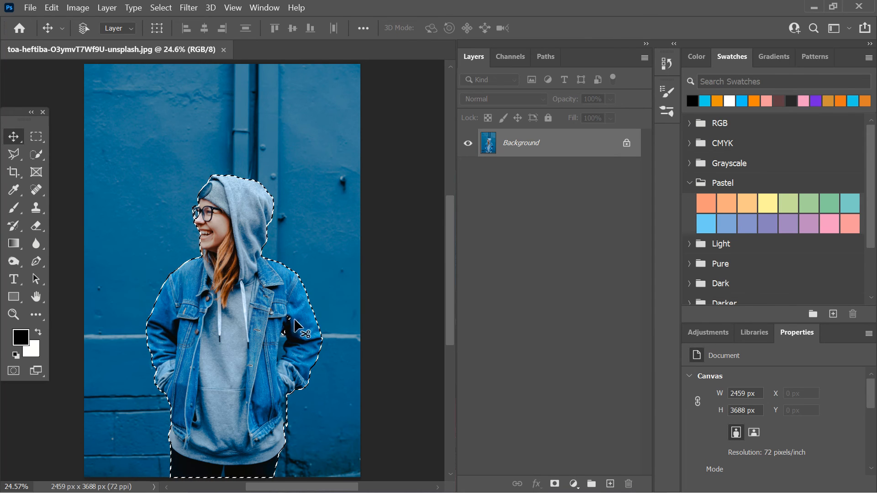
# Step: Subtract the wall area between the jacket and the woman's bent arm from the selection, using the Quick Selection tool at size 60
pyautogui.scroll(5, 317, 366)
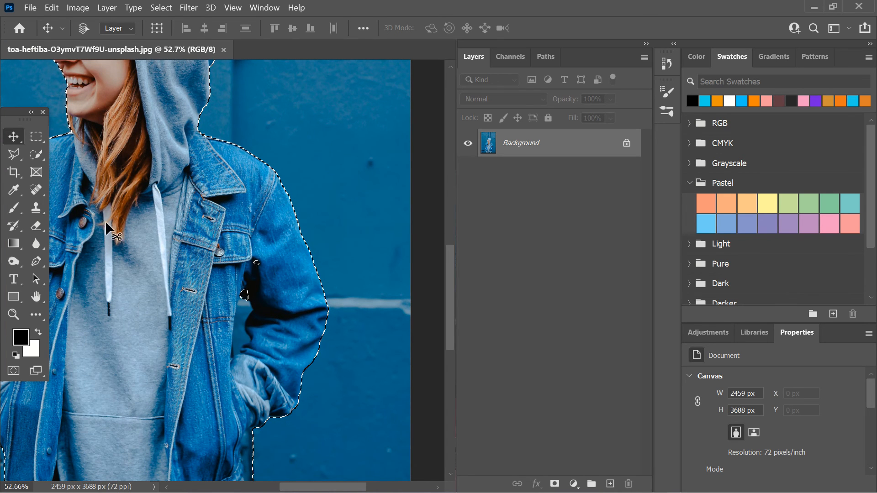
pyautogui.click(36, 152)
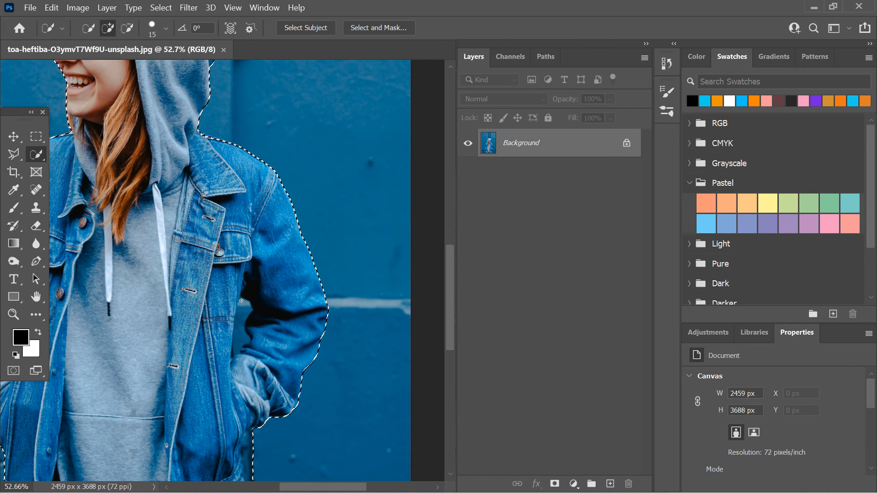
pyautogui.press(']')
pyautogui.press(']')
pyautogui.press(']')
pyautogui.press(']')
pyautogui.press(']')
pyautogui.press(']')
pyautogui.press(']')
pyautogui.press(']')
pyautogui.press('alt')
pyautogui.moveTo(242, 312)
pyautogui.mouseDown()
pyautogui.moveTo(239, 351)
pyautogui.moveTo(243, 307)
pyautogui.moveTo(245, 313)
pyautogui.mouseUp()
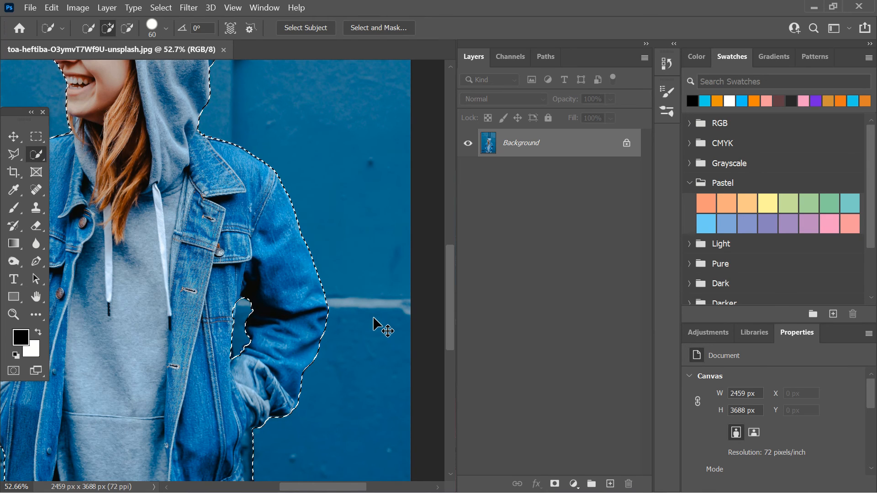
# Step: Add a layer mask from the selection to hide the wall, and open the mask in Select and Mask
pyautogui.hotkey('ctrl', '0')
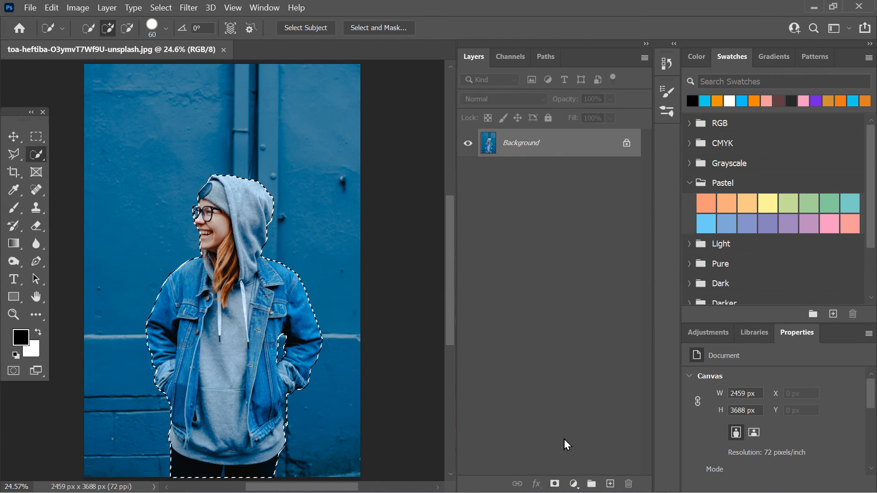
pyautogui.click(556, 485)
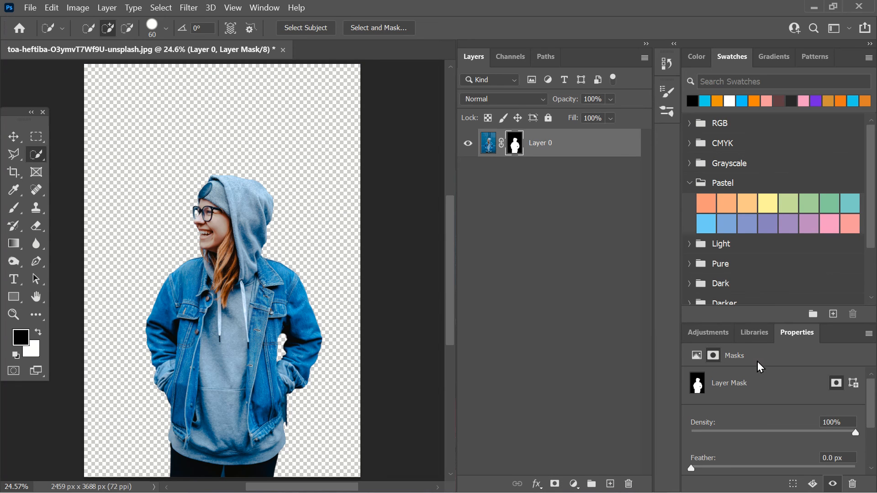
pyautogui.scroll(-3, 772, 386)
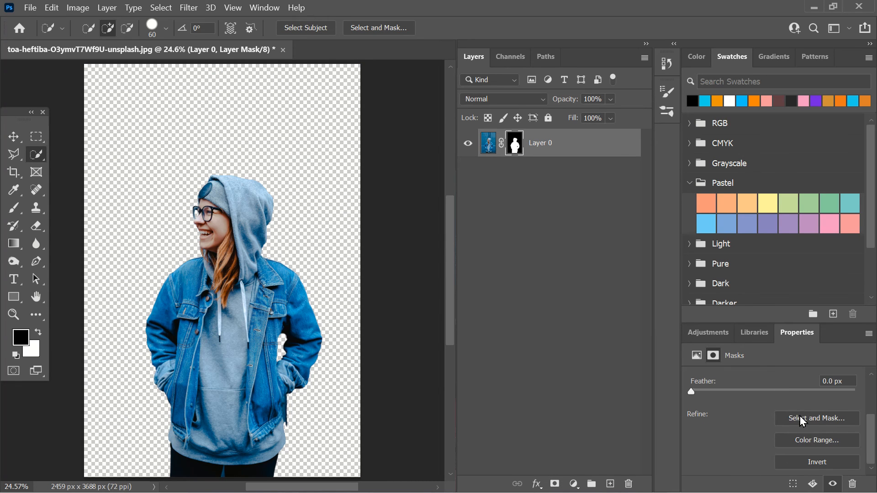
pyautogui.click(804, 418)
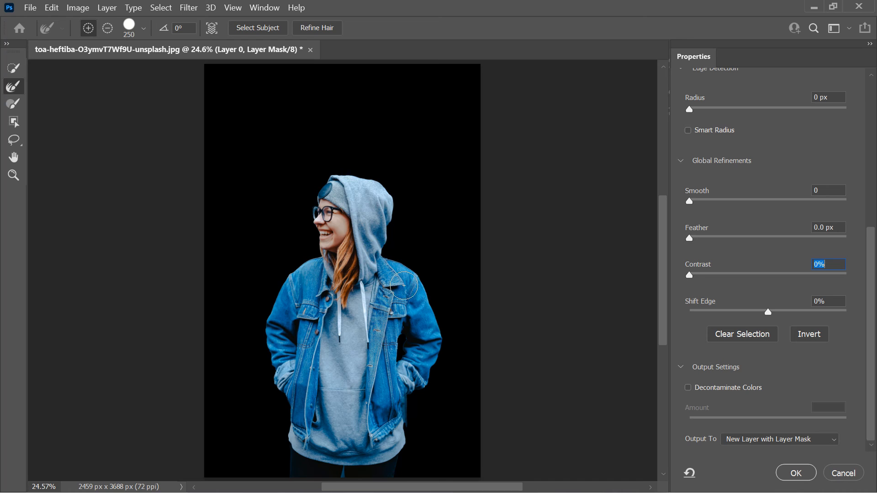
# Step: Paint out the lower part of the blue gap between the trouser legs with the Brush tool in subtract mode at size 15
pyautogui.press('alt')
pyautogui.click(21, 178)
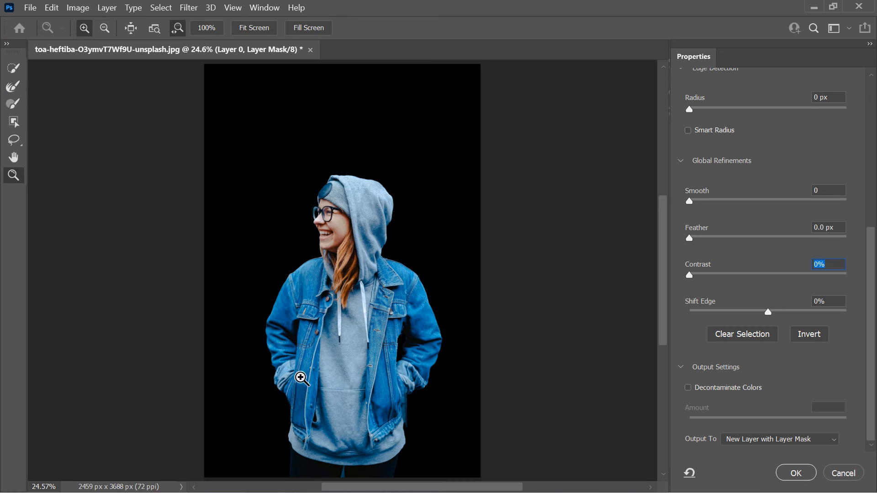
pyautogui.moveTo(329, 378); pyautogui.dragTo(327, 128)
pyautogui.press('space')
pyautogui.moveTo(317, 334); pyautogui.dragTo(296, 72)
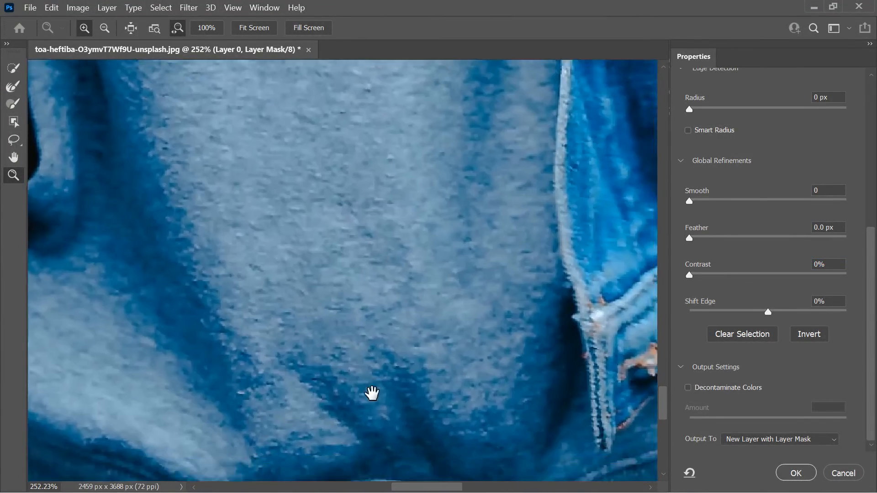
pyautogui.moveTo(372, 393); pyautogui.dragTo(337, 87)
pyautogui.moveTo(370, 320); pyautogui.dragTo(365, 247)
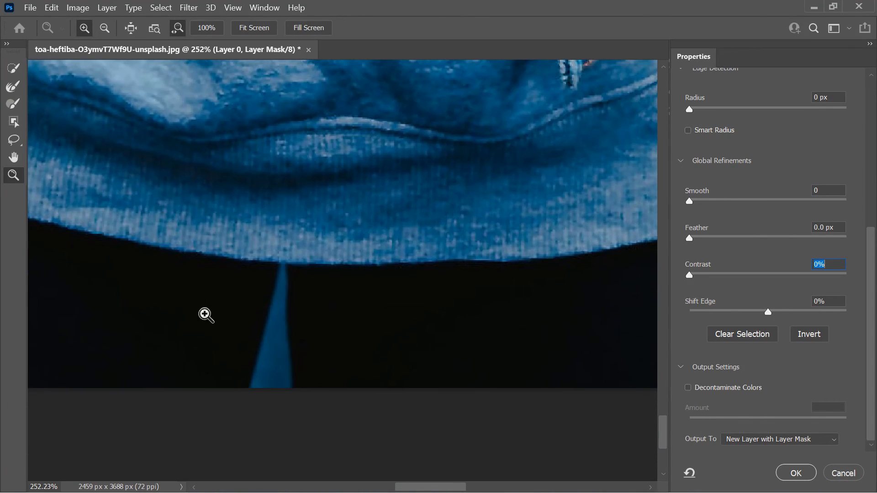
pyautogui.click(15, 106)
pyautogui.press('[')
pyautogui.press('[')
pyautogui.press('[')
pyautogui.press('[')
pyautogui.press('[')
pyautogui.press('[')
pyautogui.press('[')
pyautogui.press('[')
pyautogui.press('[')
pyautogui.press('[')
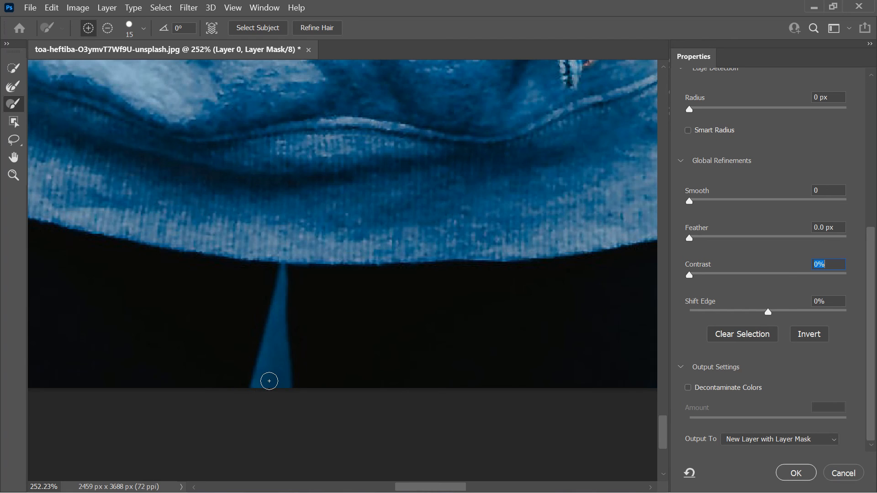
pyautogui.press('alt')
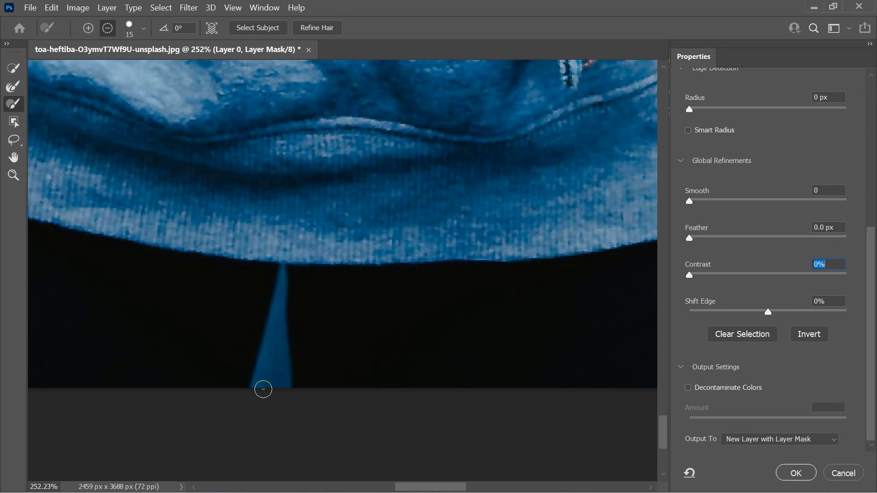
pyautogui.moveTo(270, 381)
pyautogui.mouseDown()
pyautogui.moveTo(271, 397)
pyautogui.moveTo(278, 371)
pyautogui.moveTo(278, 395)
pyautogui.moveTo(284, 375)
pyautogui.moveTo(285, 393)
pyautogui.moveTo(275, 364)
pyautogui.moveTo(257, 391)
pyautogui.moveTo(268, 345)
pyautogui.moveTo(256, 390)
pyautogui.moveTo(268, 356)
pyautogui.mouseUp()
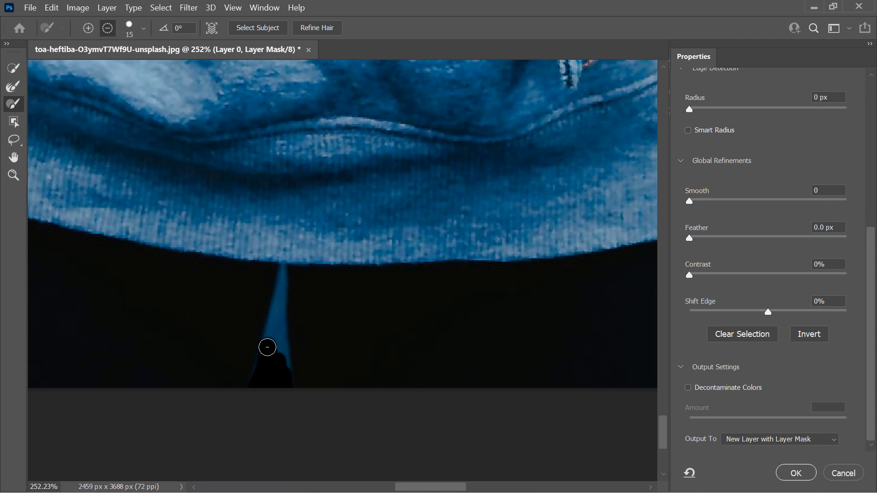
# Step: Set the Select and Mask preview to the On White view
pyautogui.scroll(5, 780, 204)
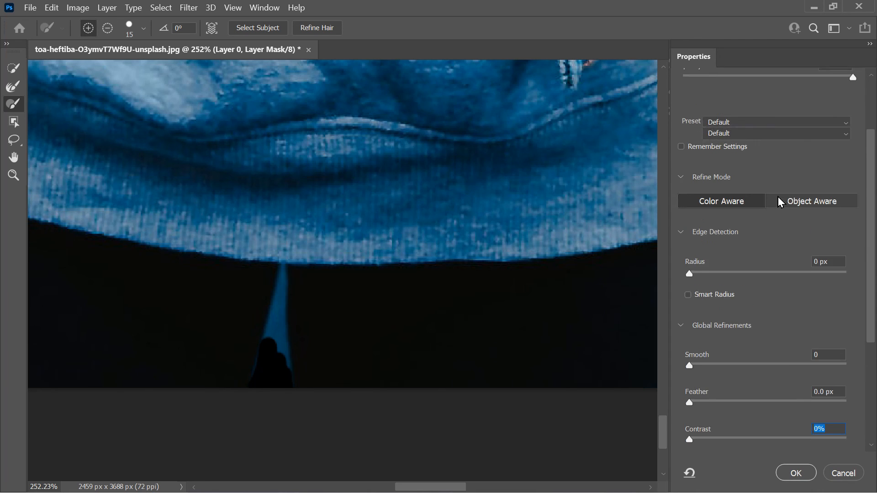
pyautogui.scroll(5, 780, 204)
pyautogui.click(731, 121)
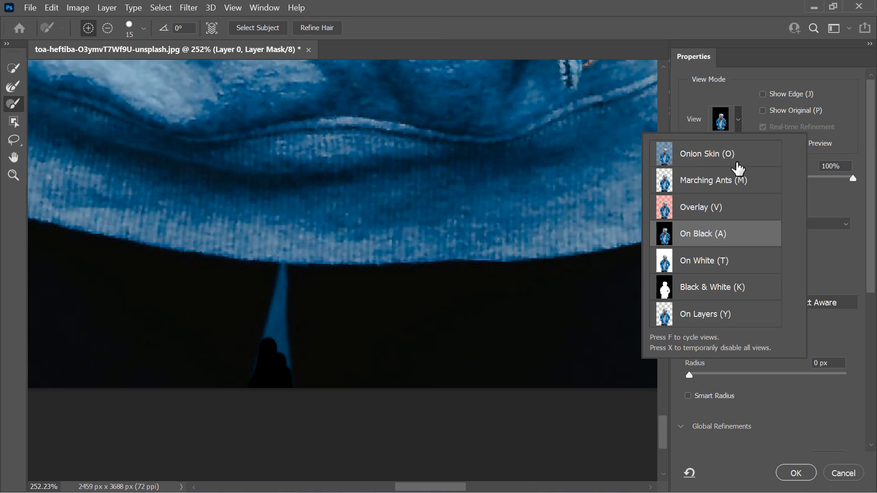
pyautogui.click(718, 264)
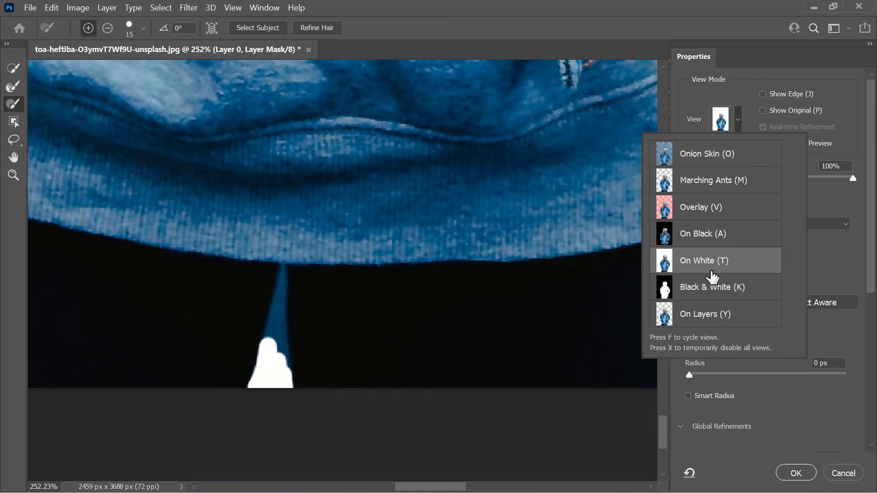
pyautogui.click(274, 348)
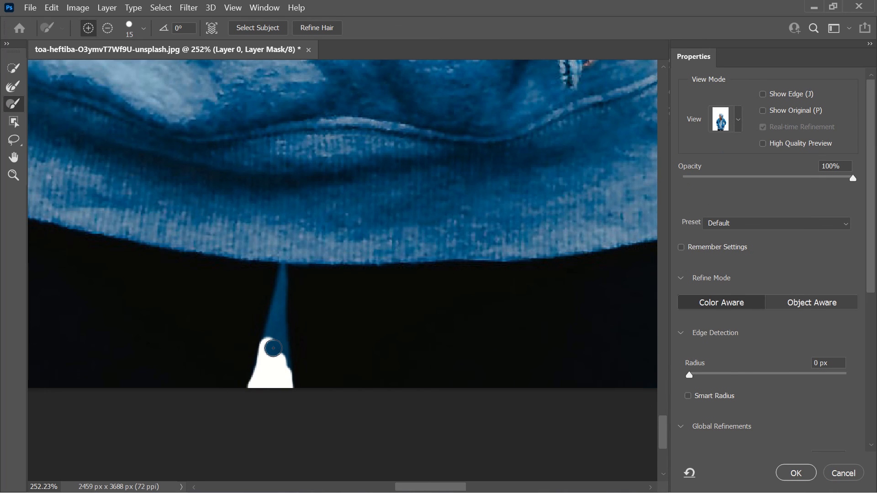
# Step: Remove the rest of the blue gap between the legs up to the hoodie hem, reducing the brush to size 8 for the narrow part
pyautogui.moveTo(280, 360)
pyautogui.mouseDown()
pyautogui.moveTo(277, 332)
pyautogui.moveTo(274, 348)
pyautogui.moveTo(270, 339)
pyautogui.moveTo(277, 305)
pyautogui.mouseUp()
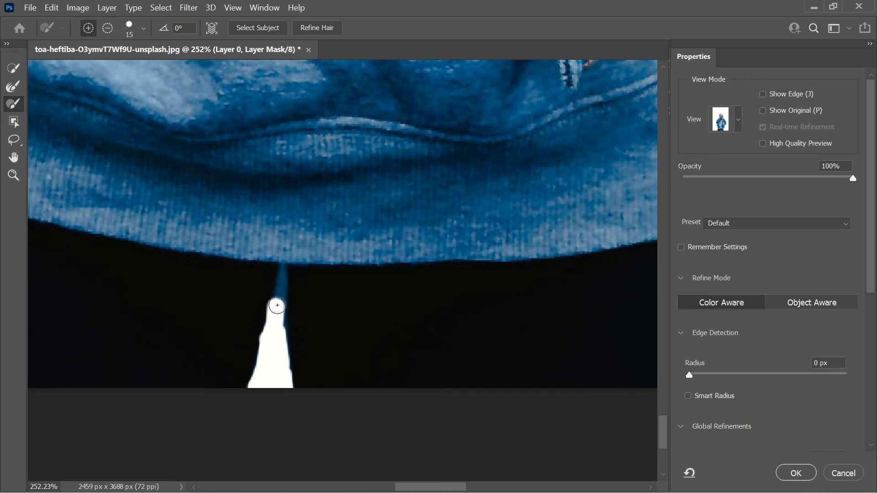
pyautogui.press('[')
pyautogui.press('[')
pyautogui.press('[')
pyautogui.press('alt')
pyautogui.moveTo(278, 293); pyautogui.dragTo(280, 283)
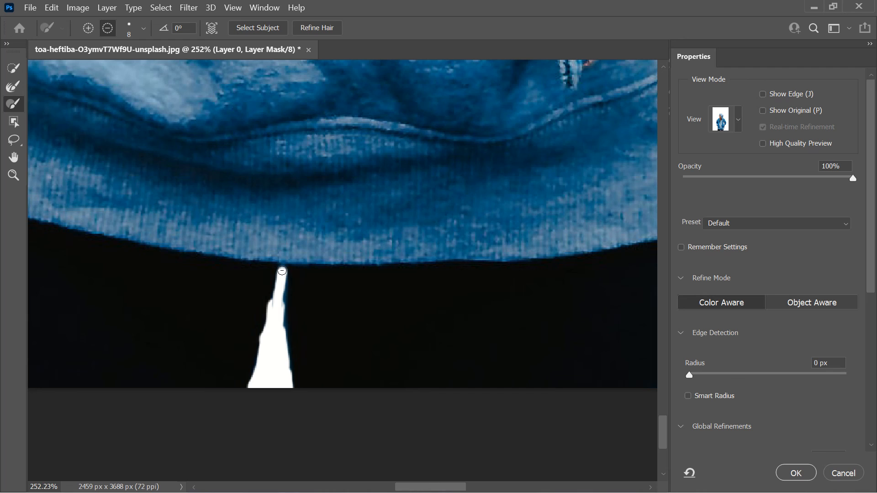
pyautogui.moveTo(284, 292); pyautogui.dragTo(296, 404)
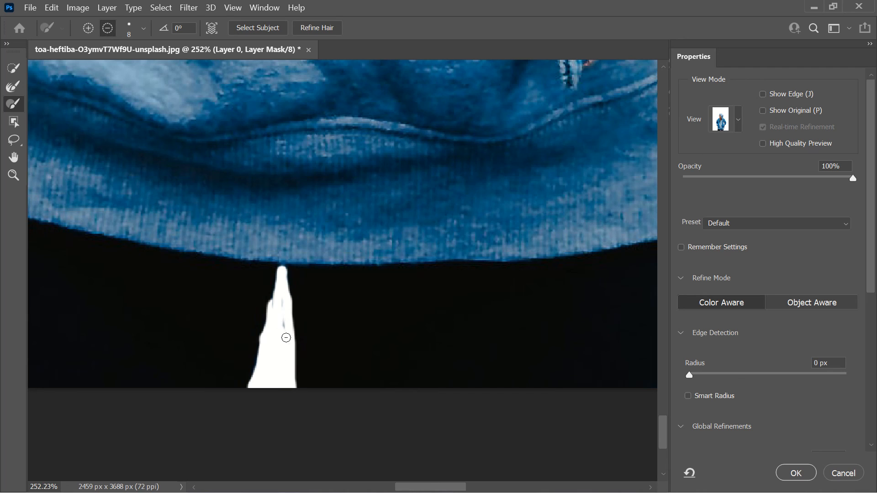
pyautogui.moveTo(286, 338)
pyautogui.mouseDown()
pyautogui.moveTo(283, 304)
pyautogui.moveTo(281, 322)
pyautogui.mouseUp()
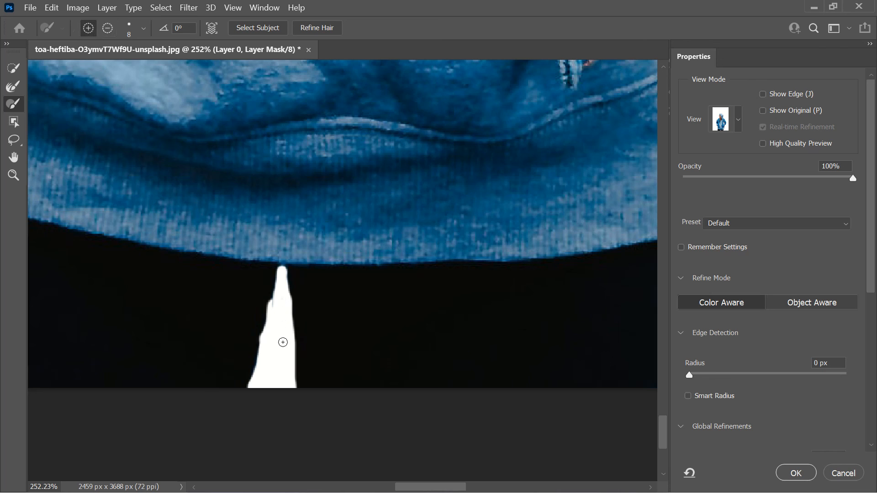
# Step: Try an edge detection radius of 61 px on the whole cutout, and return the radius to 0 px
pyautogui.hotkey('ctrl', '0')
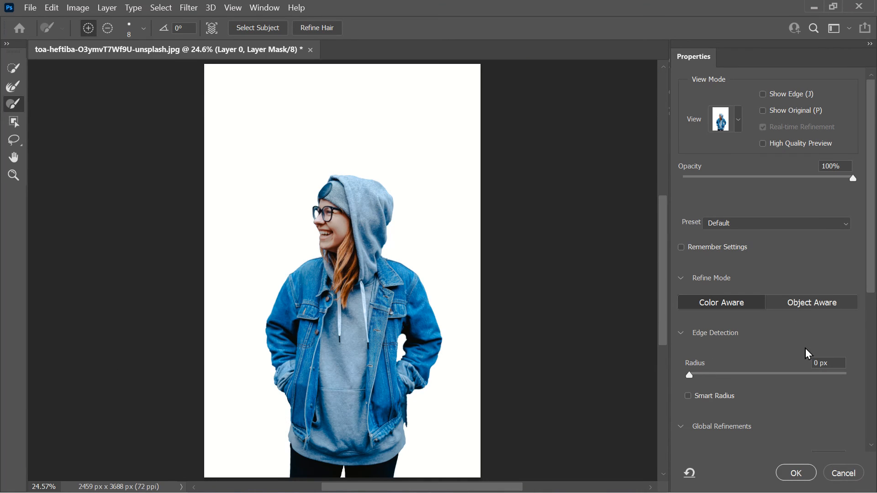
pyautogui.scroll(-5, 806, 351)
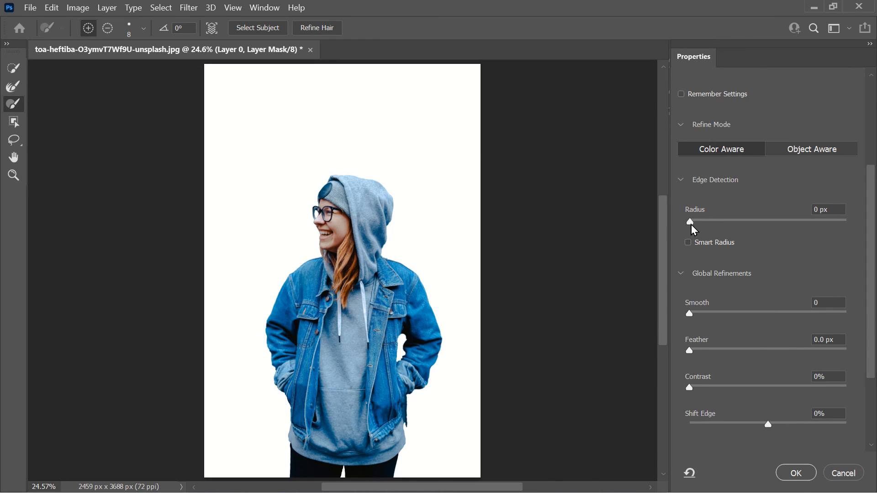
pyautogui.moveTo(691, 223); pyautogui.dragTo(797, 245)
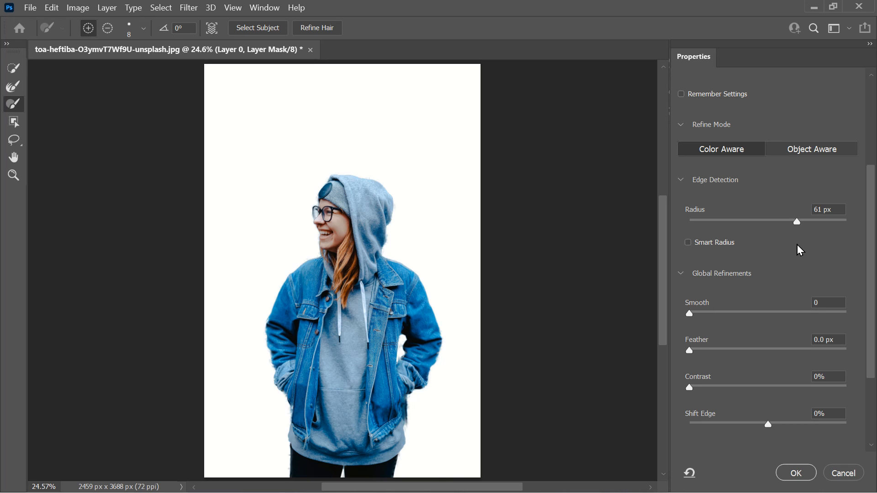
pyautogui.moveTo(796, 245); pyautogui.dragTo(697, 191)
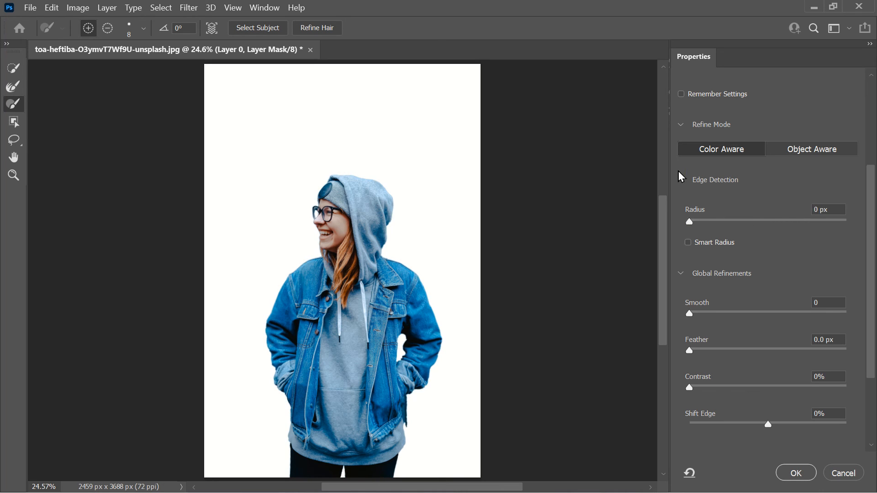
# Step: Set the mask edge contrast to 13%
pyautogui.scroll(-4, 794, 291)
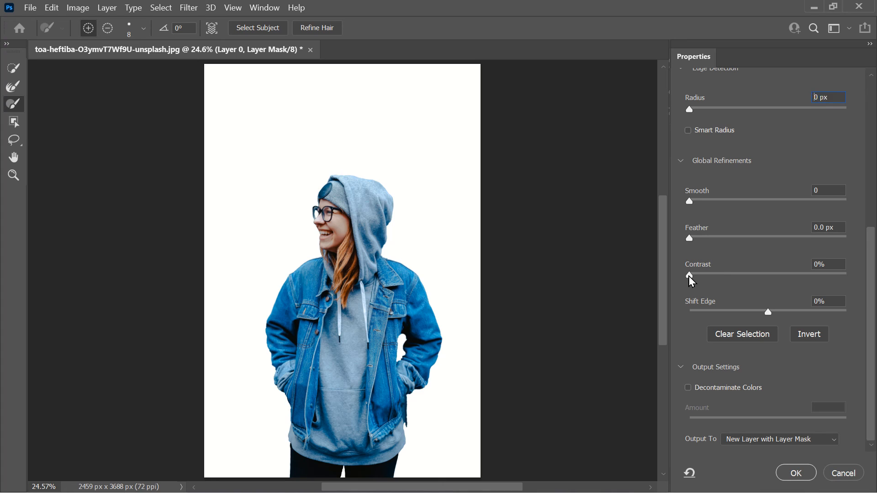
pyautogui.moveTo(690, 277); pyautogui.dragTo(712, 285)
pyautogui.press('Down')
# Step: Try shifting the mask edge inward to -69%, and return Shift Edge to 0%
pyautogui.click(706, 392)
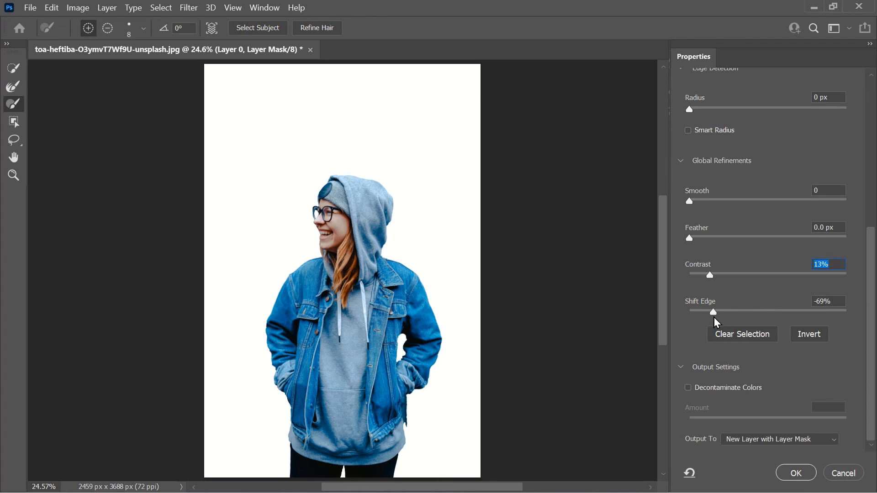
pyautogui.moveTo(715, 318); pyautogui.dragTo(774, 317)
pyautogui.click(769, 314)
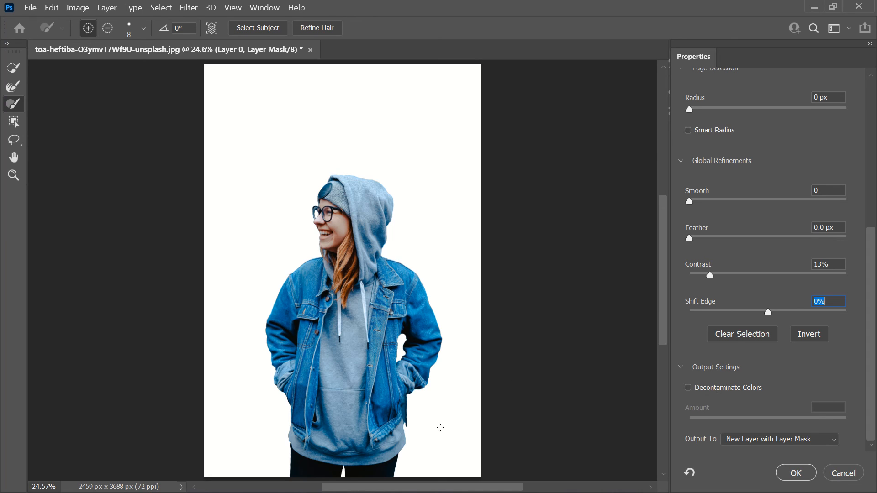
# Step: Subtract the leftover dark wall strip below the sleeve beside the jacket's side from the mask with the Brush at size 70
pyautogui.press('alt')
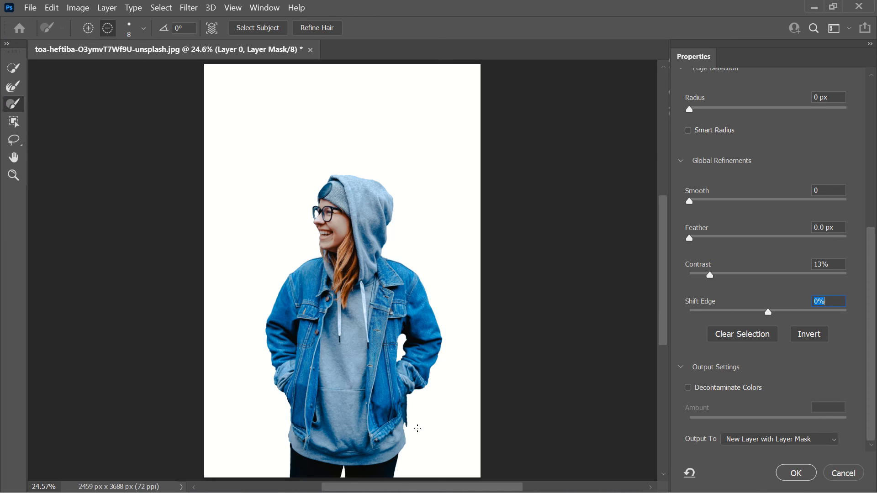
pyautogui.click(16, 180)
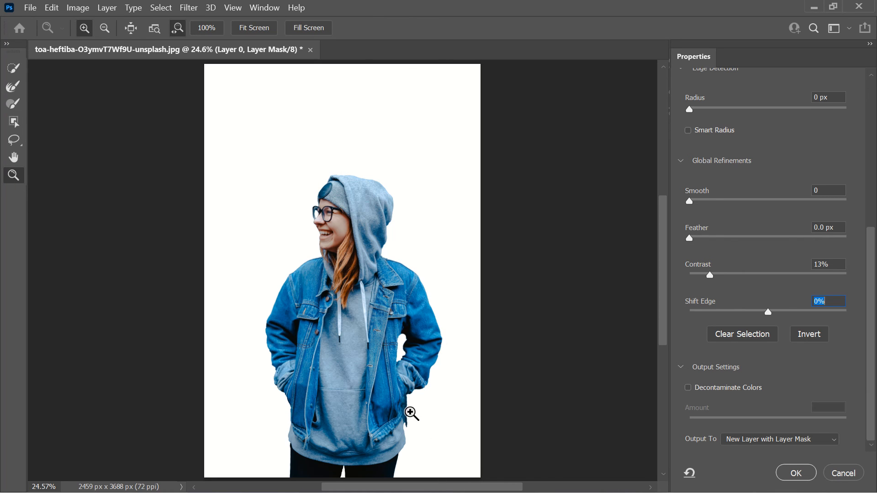
pyautogui.moveTo(411, 413); pyautogui.dragTo(472, 421)
pyautogui.moveTo(438, 383); pyautogui.dragTo(395, 302)
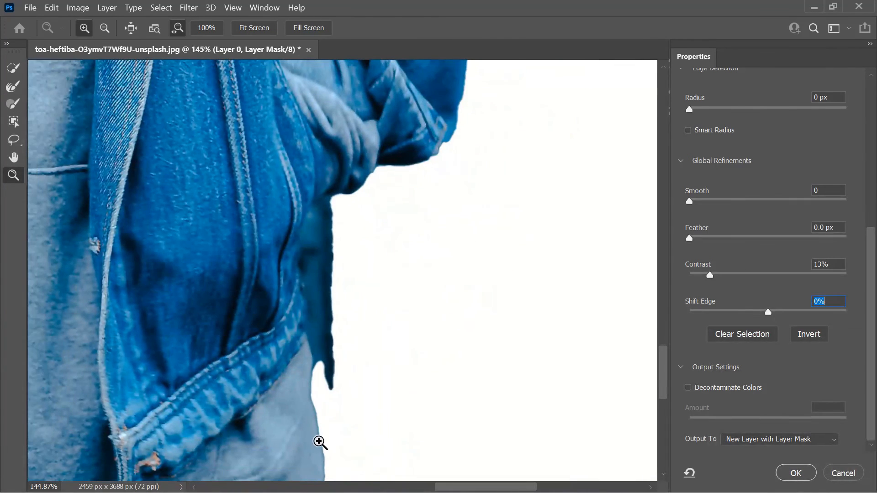
pyautogui.click(20, 105)
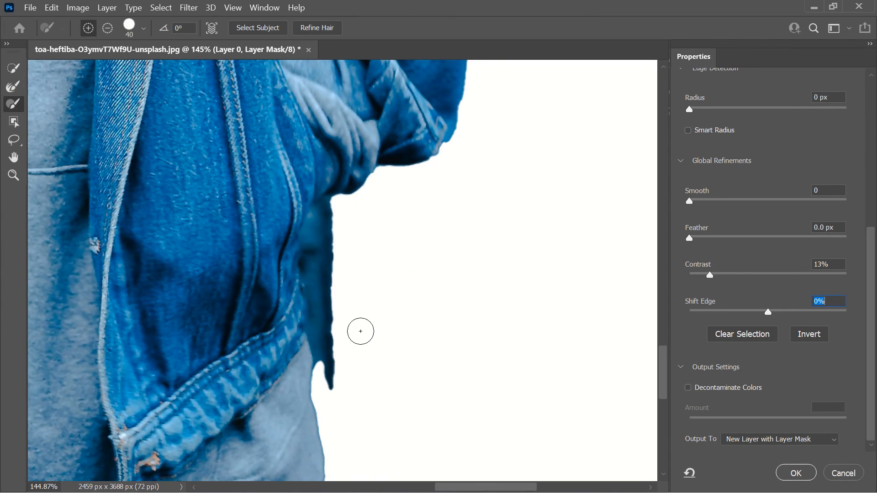
pyautogui.press(']')
pyautogui.press(']')
pyautogui.moveTo(344, 354); pyautogui.dragTo(345, 328)
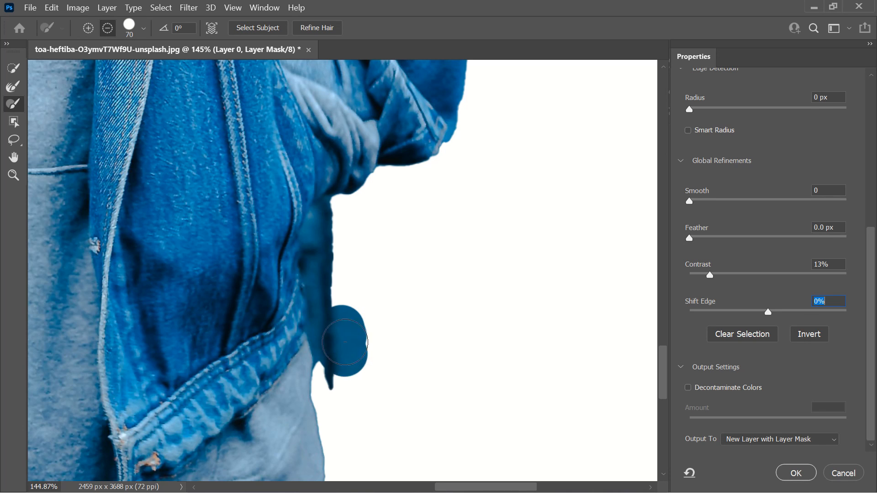
pyautogui.keyDown('alt'); pyautogui.click(350, 358); pyautogui.keyUp('alt')
pyautogui.moveTo(348, 359)
pyautogui.mouseDown()
pyautogui.moveTo(343, 310)
pyautogui.moveTo(344, 374)
pyautogui.moveTo(325, 264)
pyautogui.moveTo(336, 211)
pyautogui.moveTo(323, 238)
pyautogui.moveTo(325, 273)
pyautogui.moveTo(343, 328)
pyautogui.mouseUp()
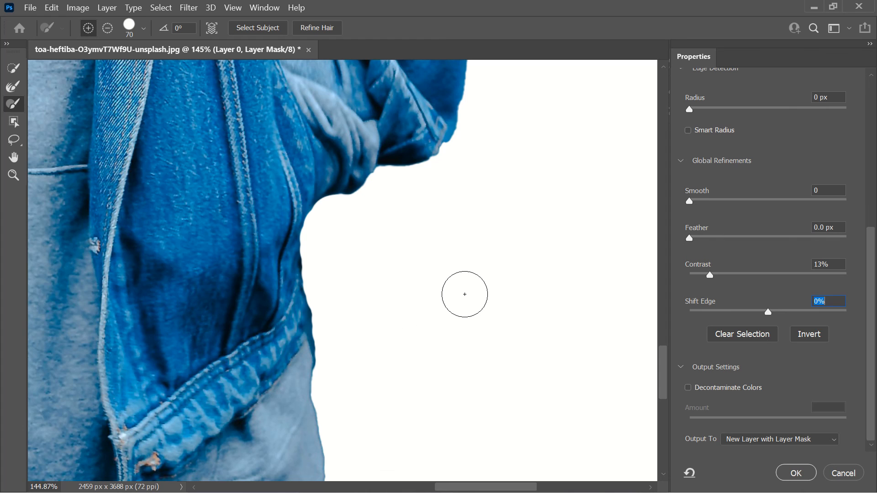
# Step: Output the refined cutout as a new layer with layer mask and apply the refinement
pyautogui.hotkey('ctrl', '0')
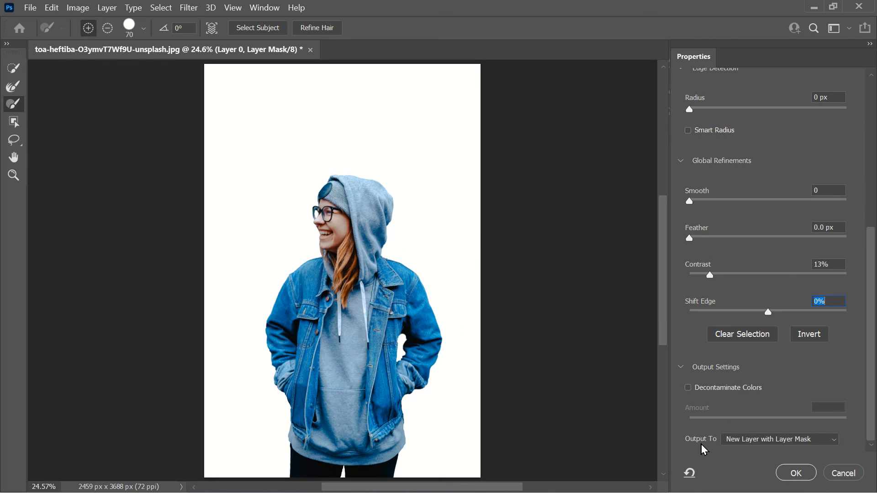
pyautogui.click(741, 441)
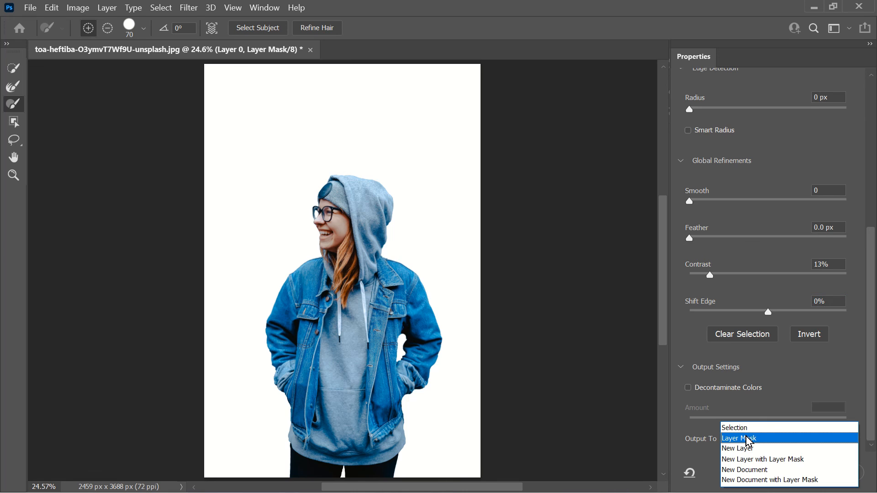
pyautogui.click(757, 460)
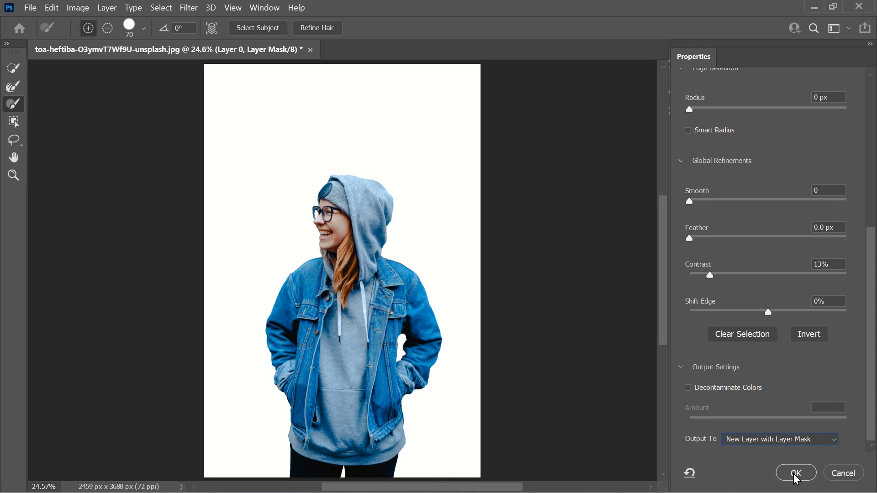
pyautogui.click(796, 477)
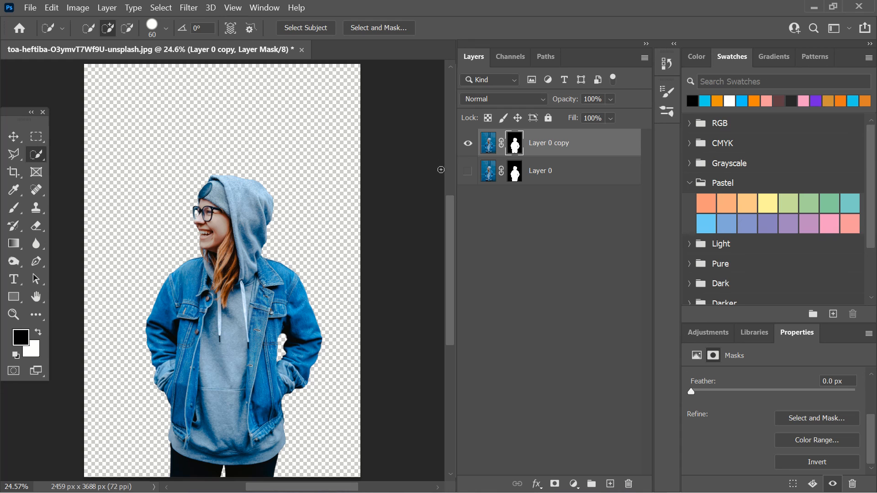
# Step: Add an empty layer directly beneath the visible cutout and fill it with a vertical green-to-turquoise linear gradient
pyautogui.rightClick(15, 136)
pyautogui.click(59, 136)
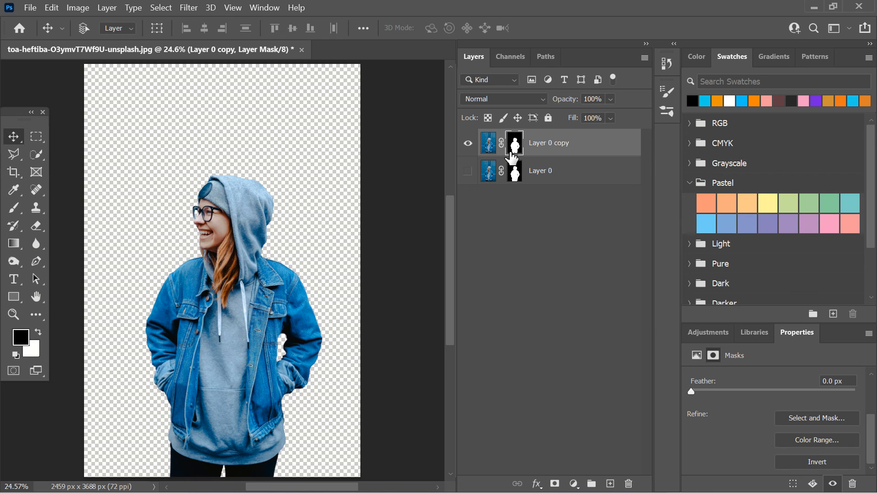
pyautogui.click(614, 485)
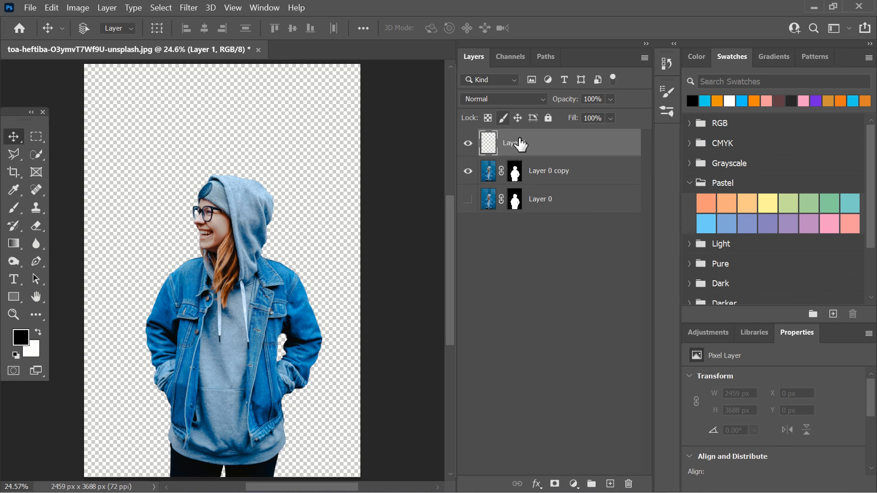
pyautogui.moveTo(518, 142); pyautogui.dragTo(541, 187)
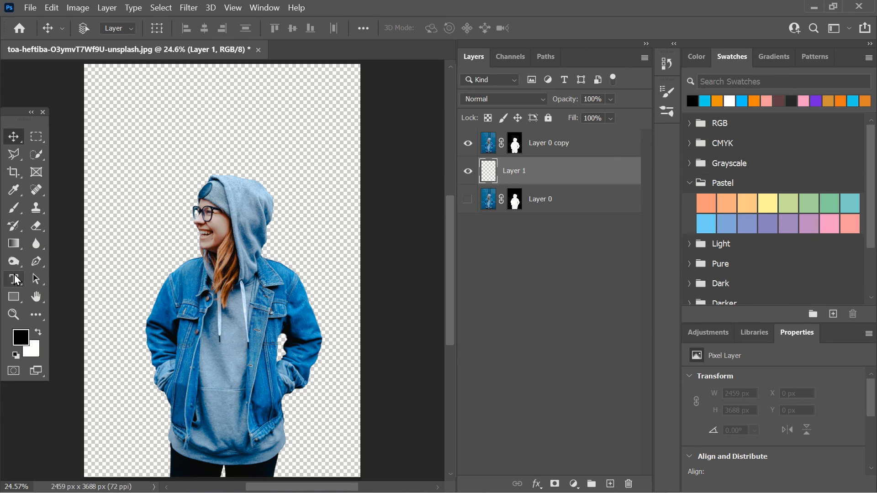
pyautogui.click(14, 244)
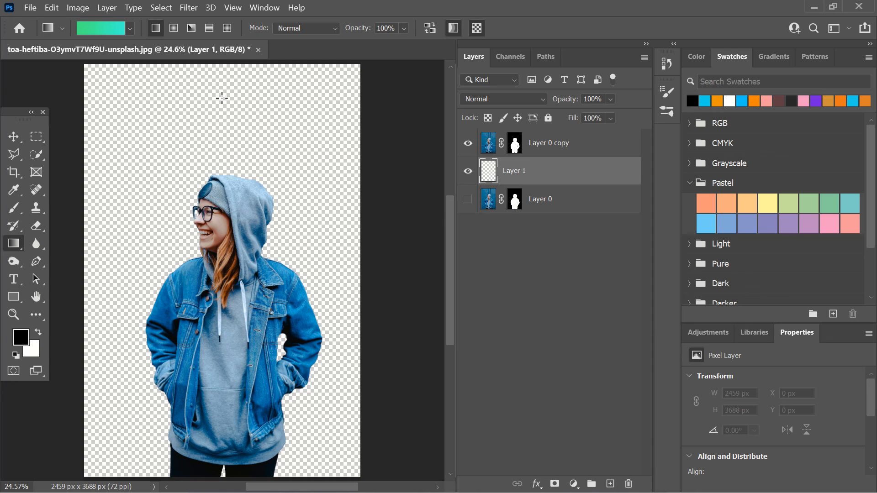
pyautogui.moveTo(223, 131); pyautogui.dragTo(223, 404)
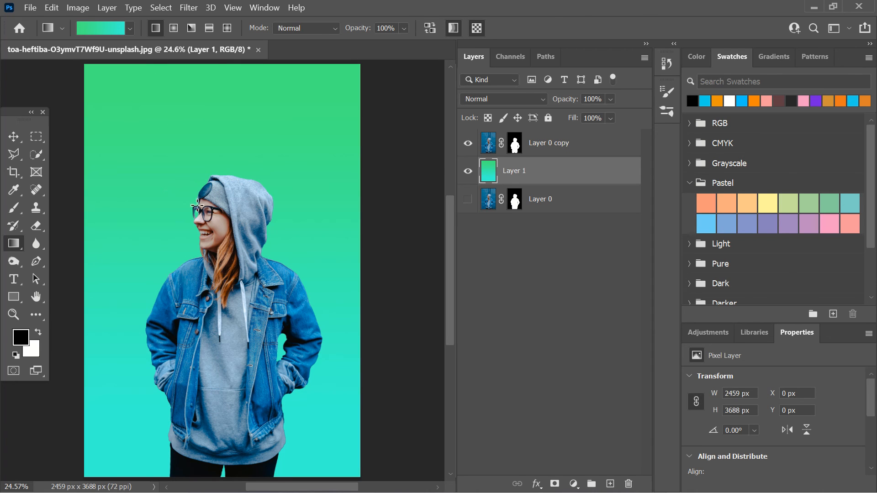
# Step: Move the gradient background and the woman's cutout layer independently of each other
pyautogui.click(13, 137)
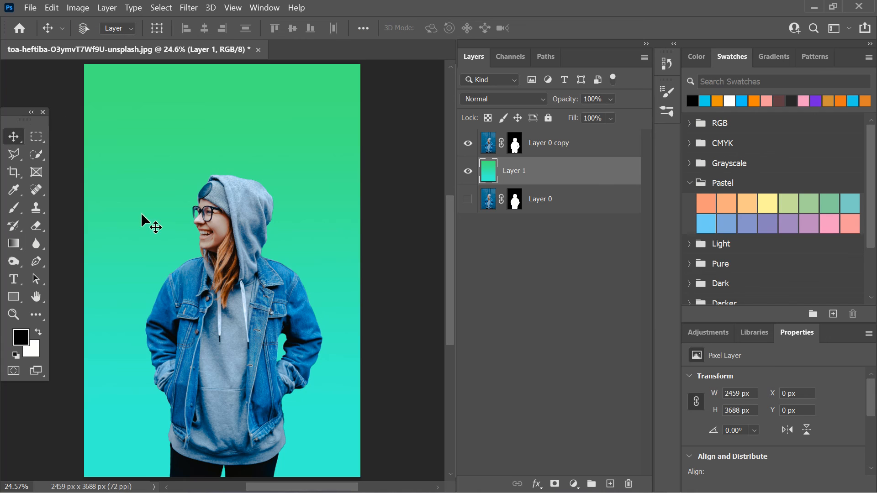
pyautogui.moveTo(191, 270); pyautogui.dragTo(232, 264)
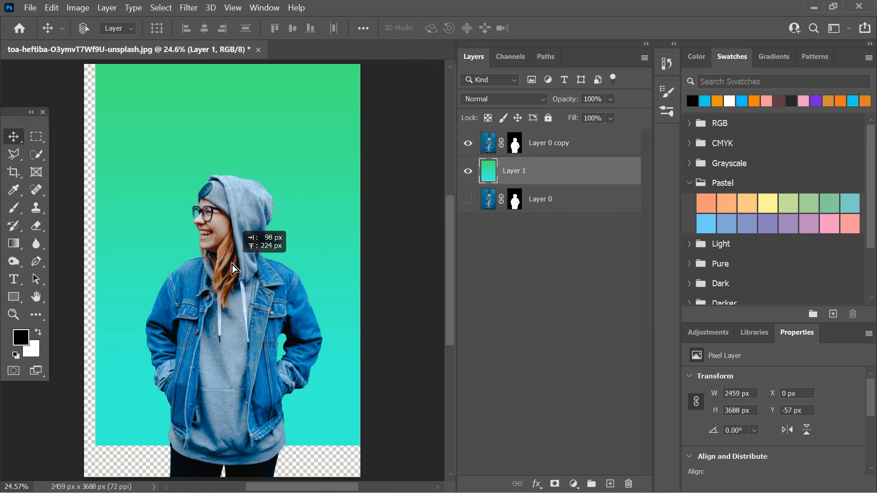
pyautogui.click(546, 149)
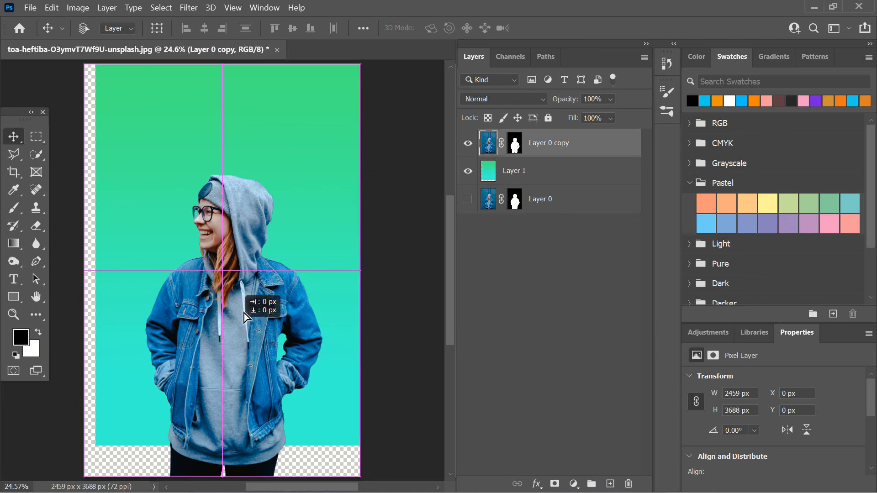
pyautogui.moveTo(244, 313); pyautogui.dragTo(209, 307)
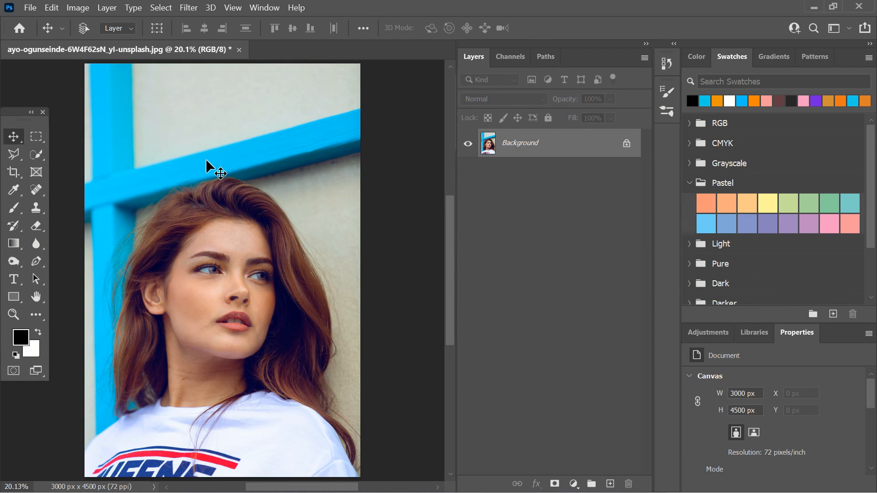
# Step: Select the subject of the long-haired woman's portrait automatically and turn the selection into a layer mask
pyautogui.click(156, 9)
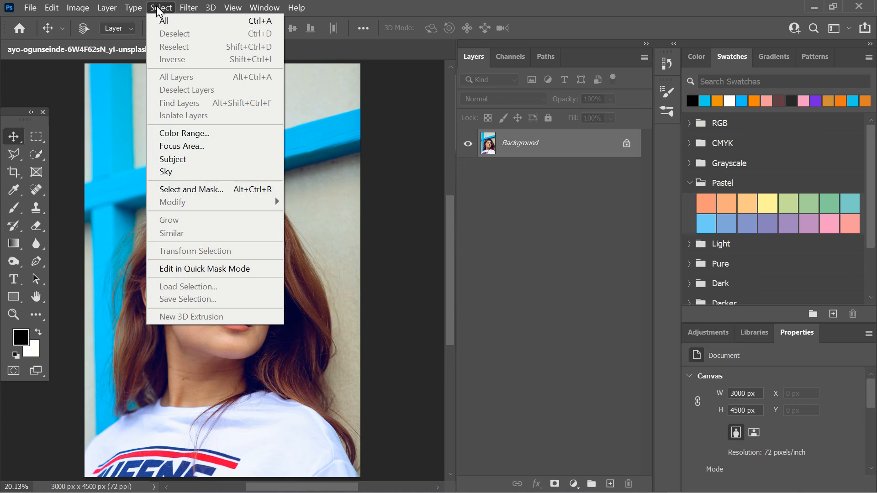
pyautogui.click(191, 158)
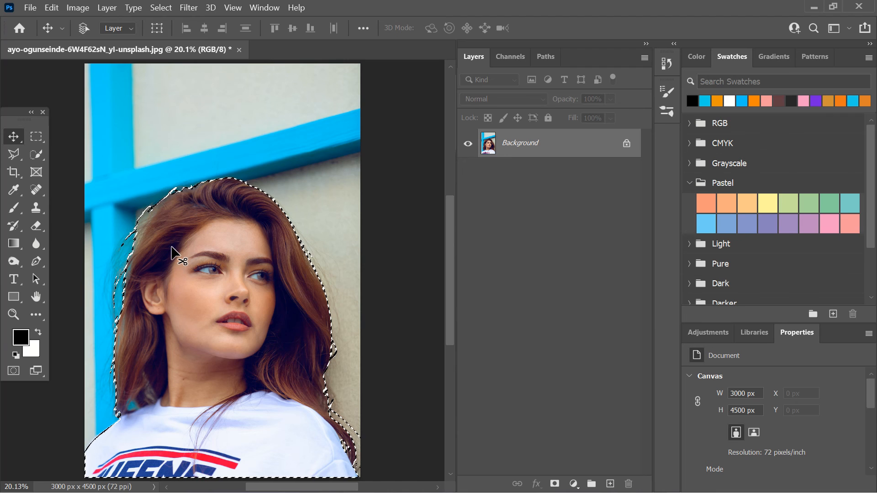
pyautogui.click(556, 484)
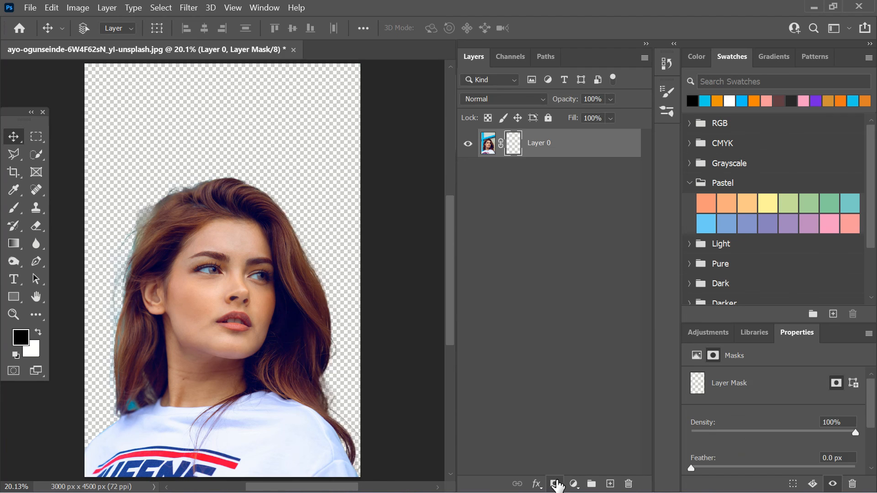
# Step: Open the portrait's mask in Select and Mask and refine the hair edge from the crown to the ear with the size 250 Refine Edge Brush
pyautogui.scroll(-4, 762, 448)
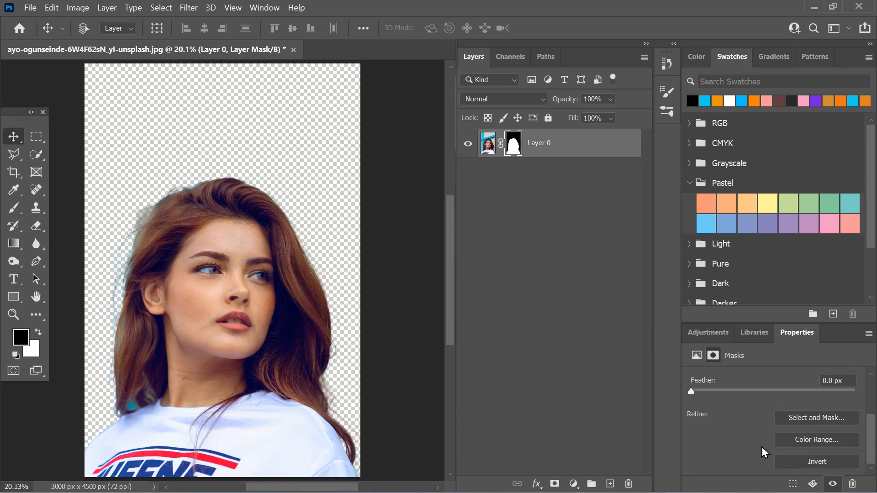
pyautogui.click(814, 425)
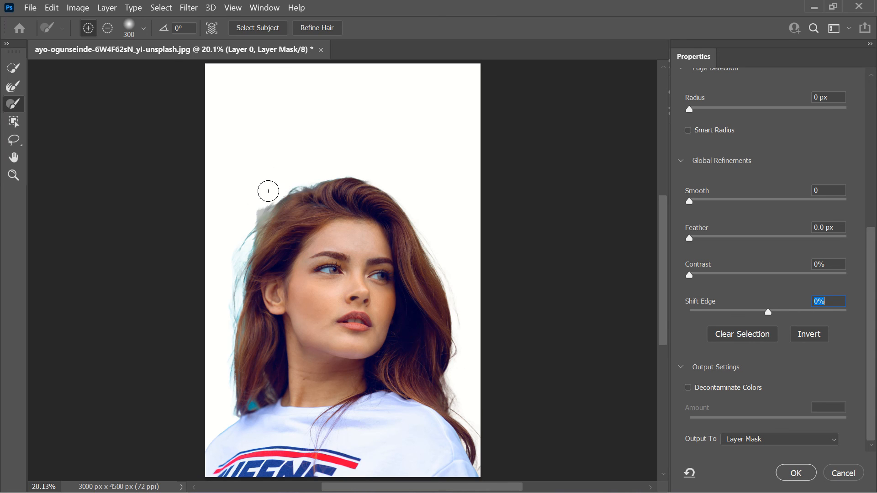
pyautogui.press('alt')
pyautogui.click(13, 175)
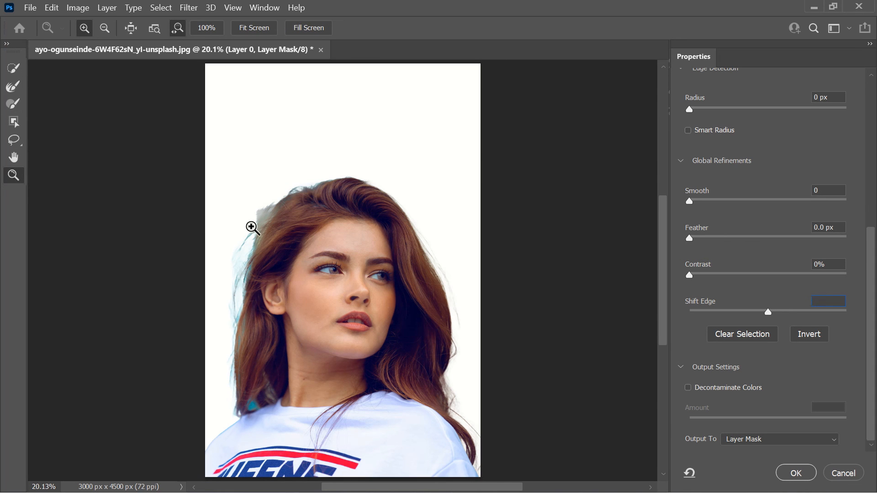
pyautogui.moveTo(252, 227); pyautogui.dragTo(276, 233)
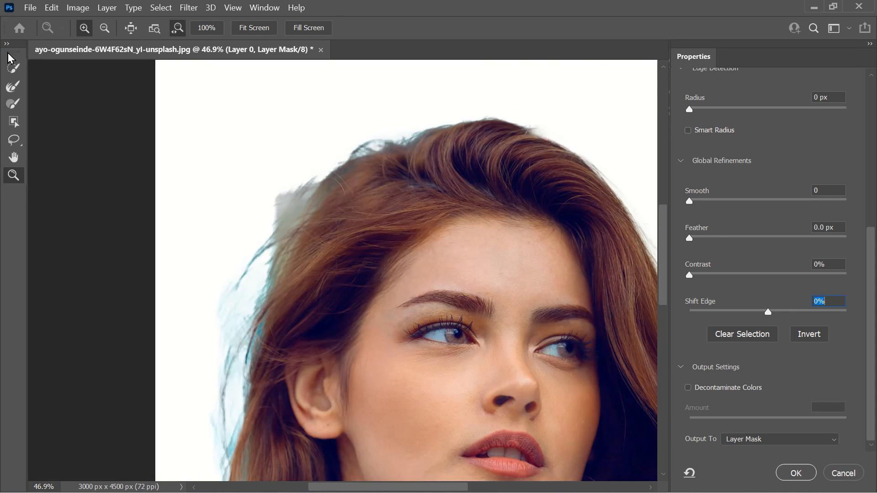
pyautogui.click(13, 86)
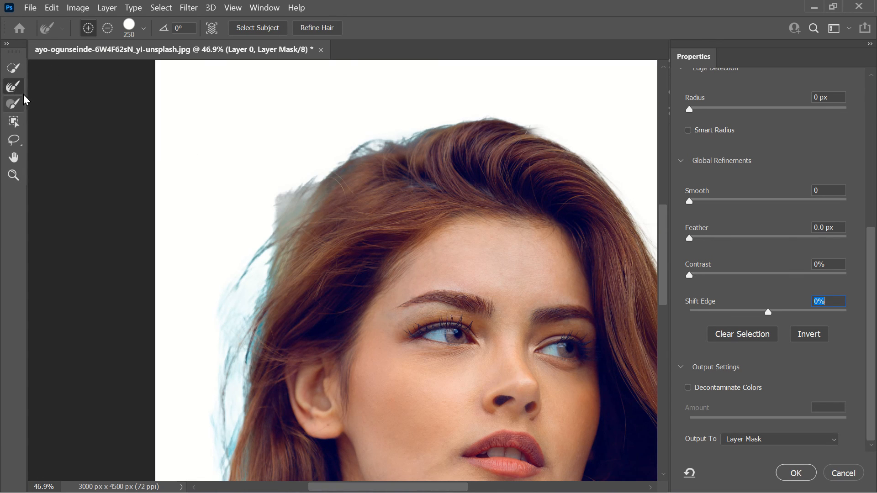
pyautogui.moveTo(294, 173)
pyautogui.mouseDown()
pyautogui.moveTo(268, 211)
pyautogui.moveTo(265, 228)
pyautogui.moveTo(287, 195)
pyautogui.moveTo(270, 244)
pyautogui.moveTo(286, 237)
pyautogui.moveTo(319, 163)
pyautogui.moveTo(272, 239)
pyautogui.moveTo(345, 143)
pyautogui.moveTo(315, 189)
pyautogui.moveTo(379, 137)
pyautogui.mouseUp()
pyautogui.moveTo(283, 231)
pyautogui.mouseDown()
pyautogui.moveTo(278, 280)
pyautogui.moveTo(282, 194)
pyautogui.moveTo(245, 337)
pyautogui.moveTo(250, 413)
pyautogui.moveTo(262, 367)
pyautogui.mouseUp()
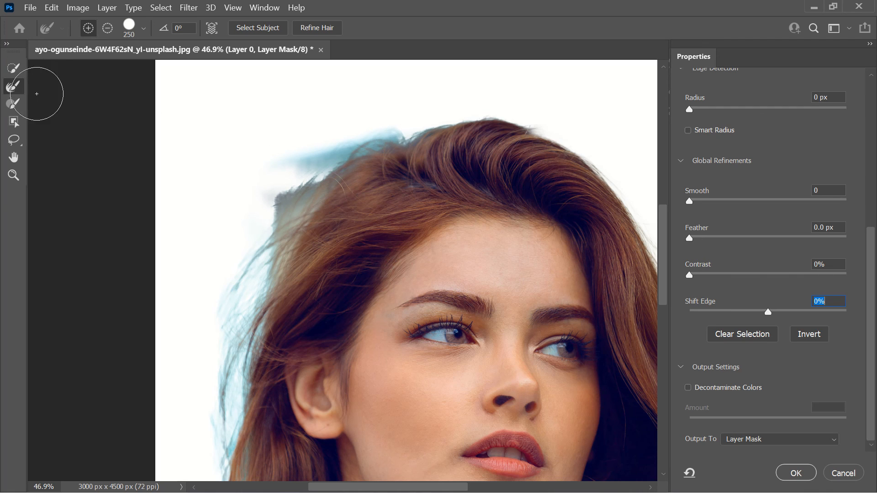
# Step: Subtract the blue and grey fringe along the left hair edge from the mask with the soft Brush at size 300
pyautogui.click(14, 104)
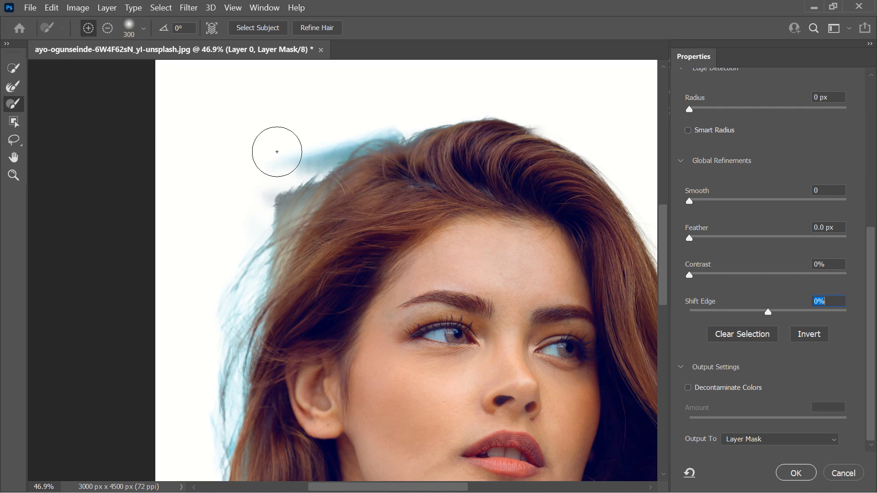
pyautogui.press('alt')
pyautogui.moveTo(361, 143); pyautogui.dragTo(312, 269)
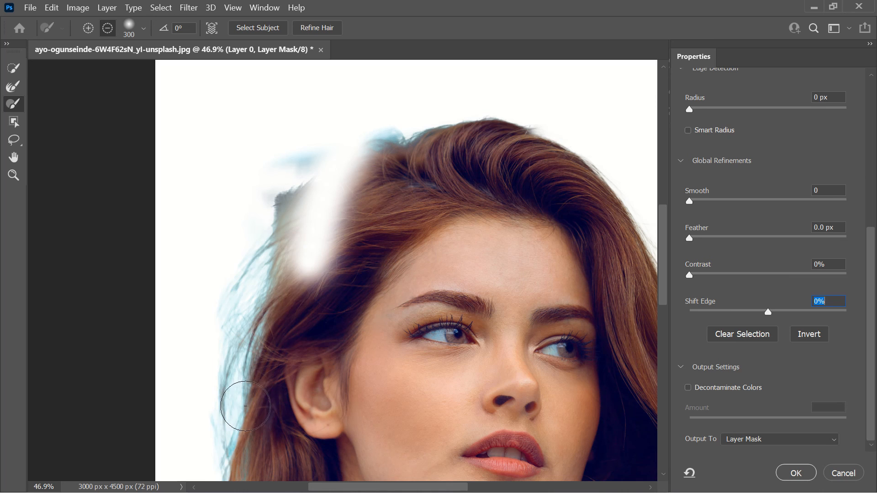
pyautogui.moveTo(245, 406)
pyautogui.mouseDown()
pyautogui.moveTo(220, 449)
pyautogui.moveTo(238, 279)
pyautogui.moveTo(285, 223)
pyautogui.moveTo(321, 153)
pyautogui.moveTo(243, 295)
pyautogui.moveTo(307, 237)
pyautogui.moveTo(342, 159)
pyautogui.moveTo(430, 104)
pyautogui.mouseUp()
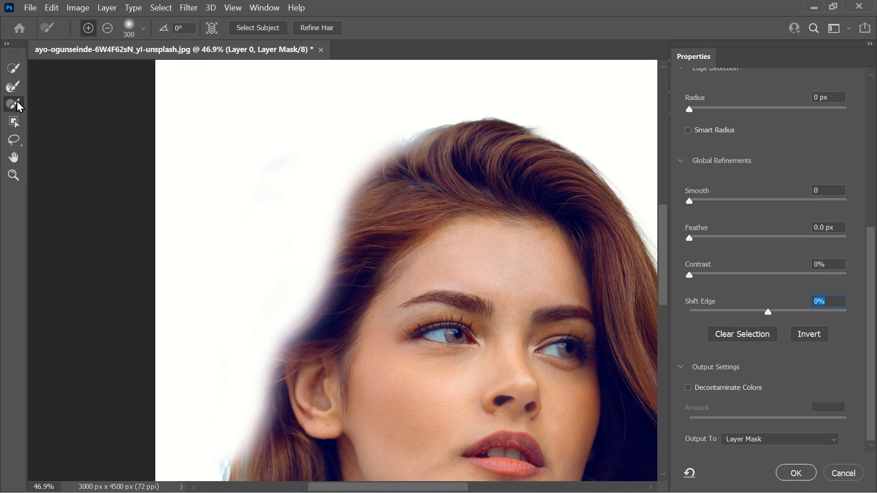
# Step: Paint the erased hair back into the mask along the left side of the head from the ear to the crown
pyautogui.moveTo(239, 400)
pyautogui.mouseDown()
pyautogui.moveTo(263, 452)
pyautogui.moveTo(277, 393)
pyautogui.moveTo(311, 323)
pyautogui.moveTo(333, 212)
pyautogui.moveTo(352, 178)
pyautogui.moveTo(387, 155)
pyautogui.moveTo(436, 158)
pyautogui.moveTo(463, 140)
pyautogui.moveTo(403, 114)
pyautogui.moveTo(435, 115)
pyautogui.moveTo(363, 107)
pyautogui.moveTo(336, 126)
pyautogui.moveTo(371, 120)
pyautogui.moveTo(328, 144)
pyautogui.moveTo(360, 129)
pyautogui.moveTo(308, 153)
pyautogui.moveTo(436, 106)
pyautogui.moveTo(456, 109)
pyautogui.moveTo(472, 78)
pyautogui.mouseUp()
pyautogui.press('alt')
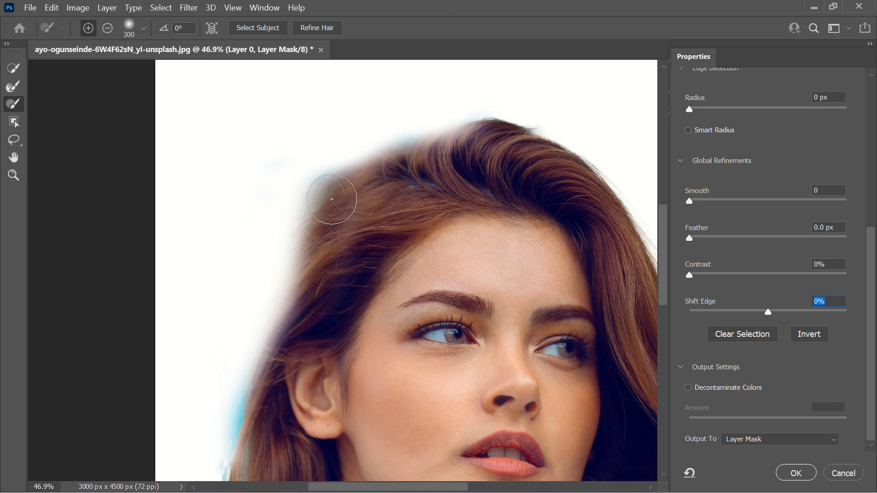
pyautogui.moveTo(333, 199)
pyautogui.mouseDown()
pyautogui.moveTo(353, 191)
pyautogui.moveTo(262, 373)
pyautogui.moveTo(268, 424)
pyautogui.moveTo(265, 398)
pyautogui.moveTo(288, 344)
pyautogui.moveTo(294, 282)
pyautogui.moveTo(312, 230)
pyautogui.moveTo(336, 201)
pyautogui.mouseUp()
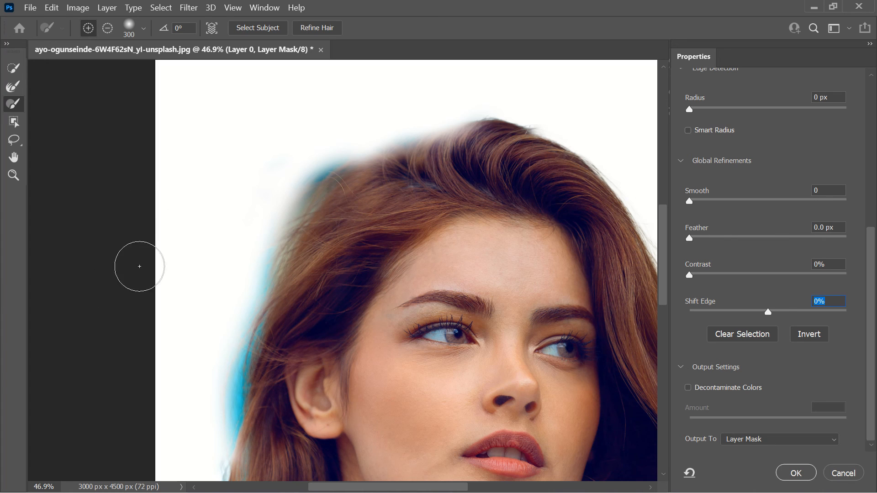
# Step: Trim the blue wall remnant from the mask along the hair edge beside the ear
pyautogui.moveTo(218, 419); pyautogui.dragTo(233, 339)
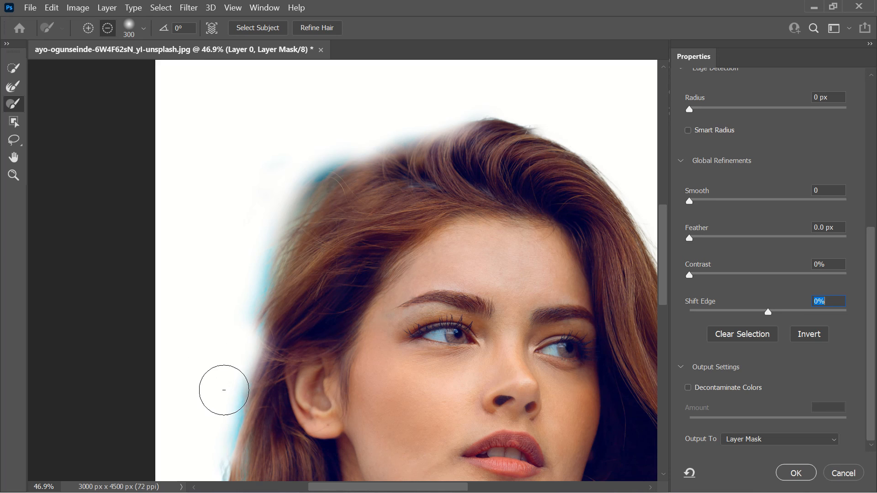
pyautogui.moveTo(284, 339)
pyautogui.mouseDown()
pyautogui.moveTo(270, 368)
pyautogui.moveTo(274, 402)
pyautogui.moveTo(205, 365)
pyautogui.moveTo(227, 352)
pyautogui.moveTo(222, 347)
pyautogui.mouseUp()
pyautogui.press('alt')
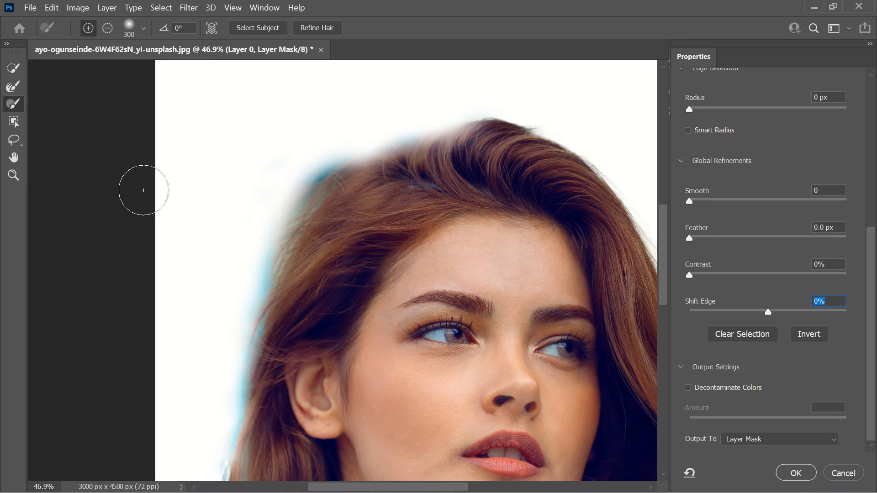
# Step: Refine the hair edge above the ear with the size 250 Refine Edge Brush and subtract the refinement along the upper hair edge
pyautogui.click(13, 86)
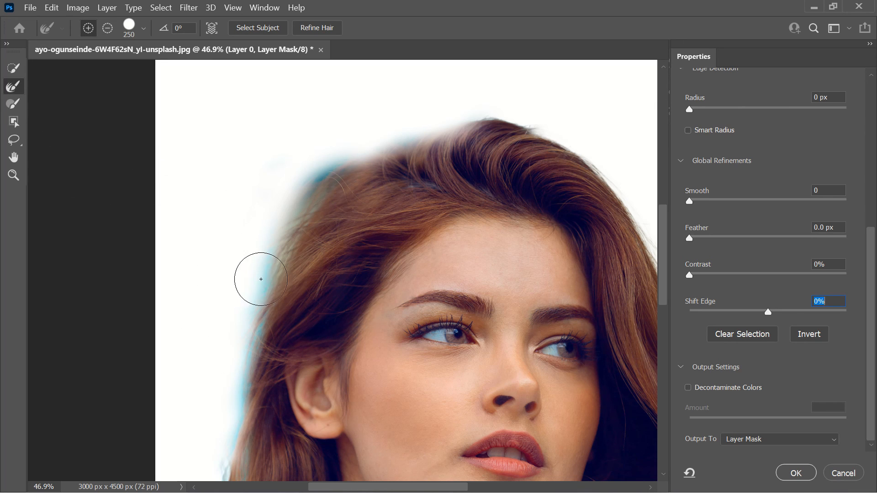
pyautogui.moveTo(261, 280)
pyautogui.mouseDown()
pyautogui.moveTo(299, 224)
pyautogui.moveTo(341, 197)
pyautogui.mouseUp()
pyautogui.moveTo(261, 346)
pyautogui.mouseDown()
pyautogui.moveTo(254, 424)
pyautogui.moveTo(252, 301)
pyautogui.moveTo(269, 325)
pyautogui.mouseUp()
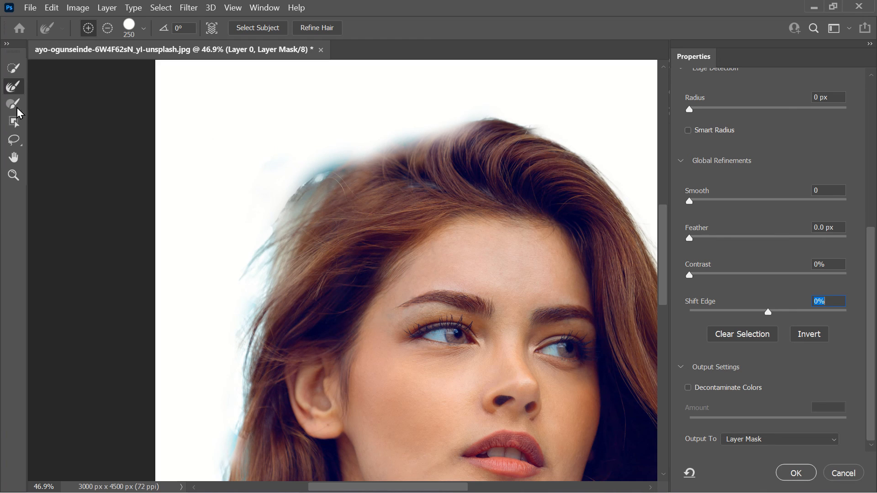
pyautogui.click(108, 28)
pyautogui.moveTo(310, 182)
pyautogui.mouseDown()
pyautogui.moveTo(283, 202)
pyautogui.moveTo(235, 284)
pyautogui.moveTo(239, 260)
pyautogui.moveTo(275, 215)
pyautogui.mouseUp()
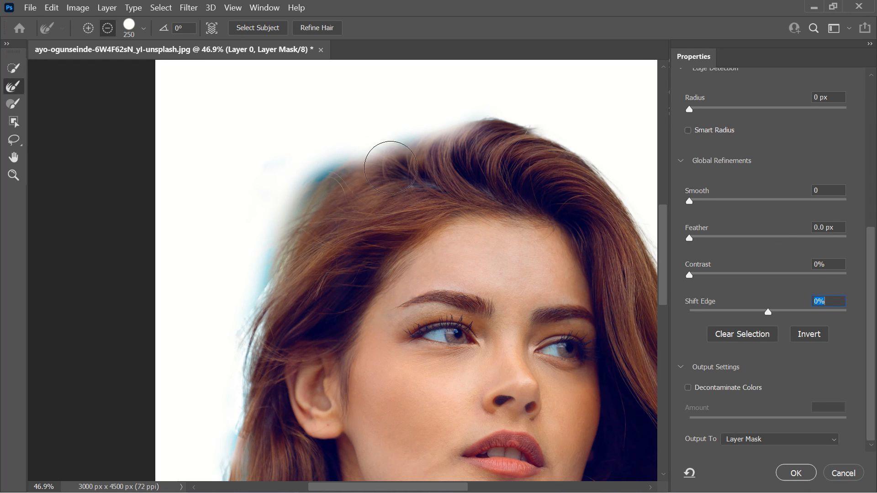
# Step: Subtract the blue fringe along the hair edge from the crown toward the ear with the soft Brush at size 300
pyautogui.click(11, 108)
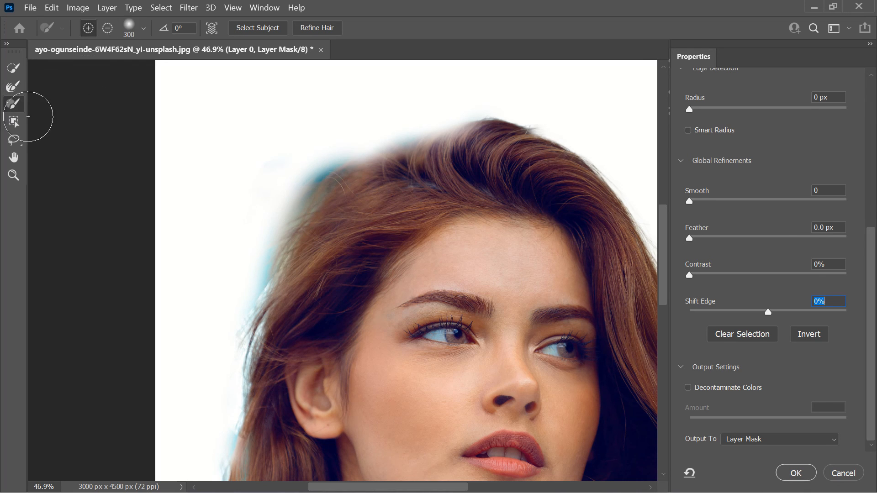
pyautogui.press('alt')
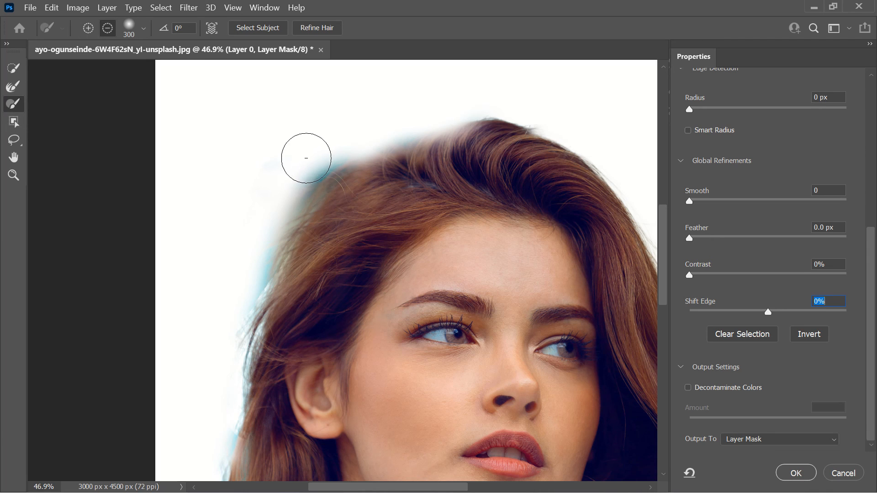
pyautogui.moveTo(307, 153)
pyautogui.mouseDown()
pyautogui.moveTo(287, 175)
pyautogui.moveTo(316, 148)
pyautogui.mouseUp()
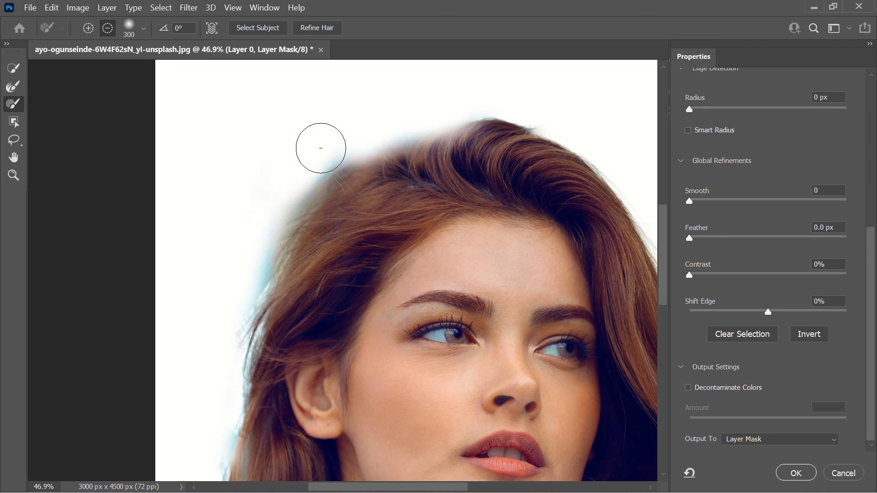
pyautogui.moveTo(238, 261); pyautogui.dragTo(235, 274)
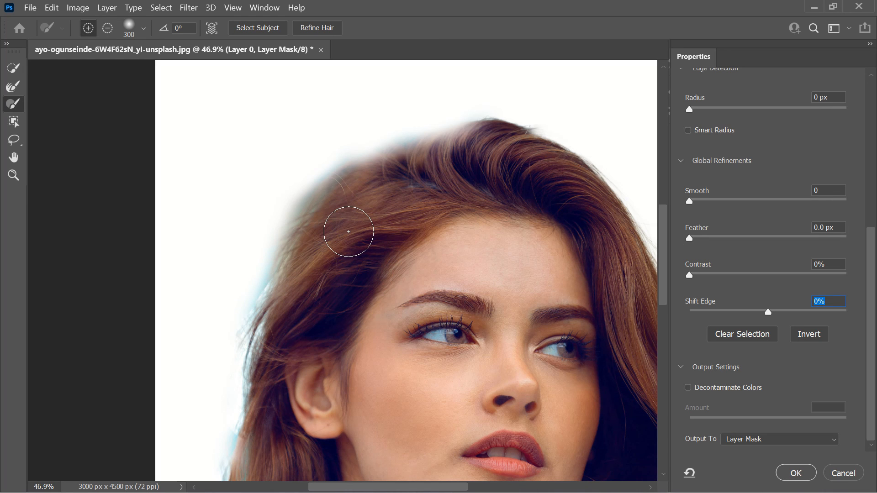
# Step: Set the mask's Contrast to 21% and Shift Edge to -7%
pyautogui.hotkey('ctrl', '0')
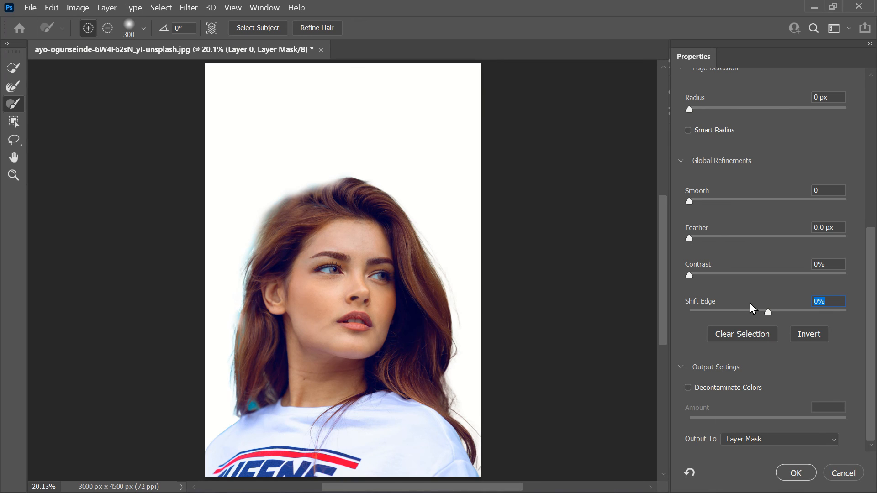
pyautogui.moveTo(767, 313); pyautogui.dragTo(789, 313)
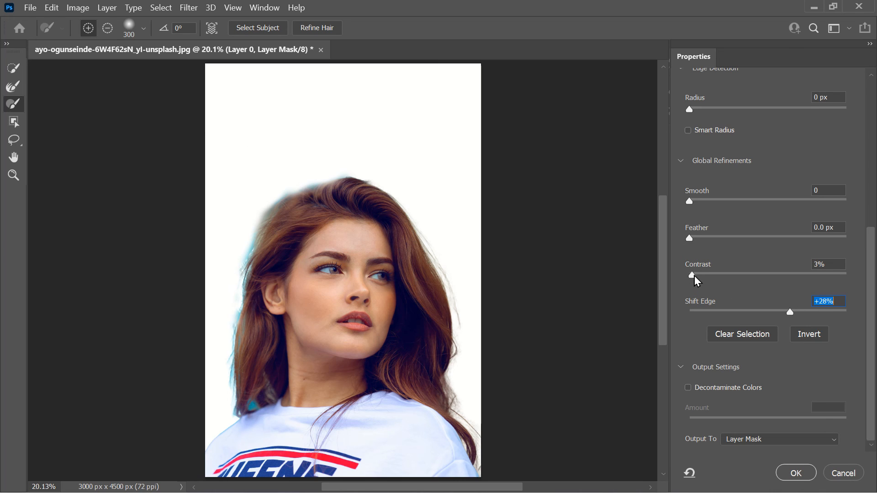
pyautogui.moveTo(692, 275); pyautogui.dragTo(723, 288)
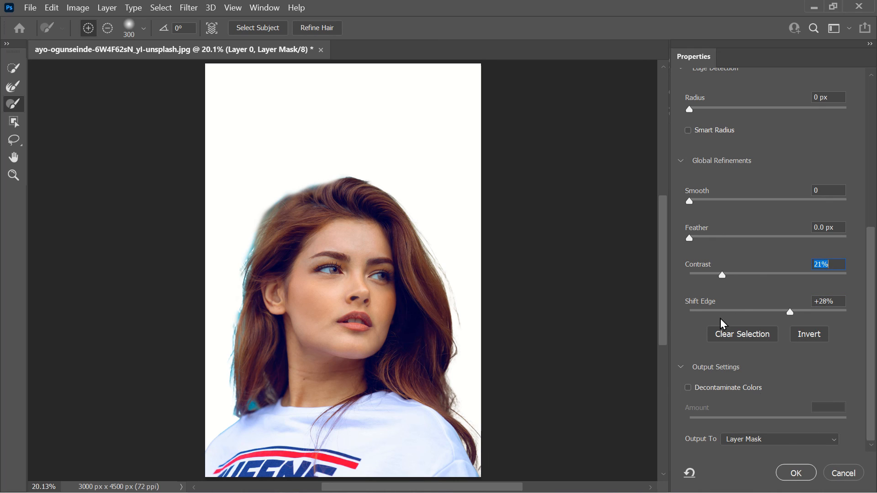
pyautogui.moveTo(746, 310); pyautogui.dragTo(761, 321)
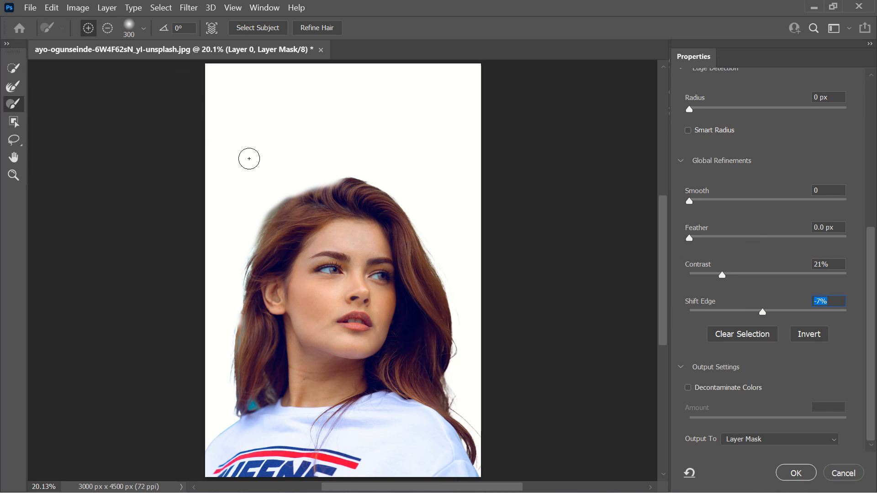
# Step: Paint hair back at the crown with the size 300 Brush and subtract the blue fringe beside it
pyautogui.moveTo(318, 195); pyautogui.dragTo(343, 195)
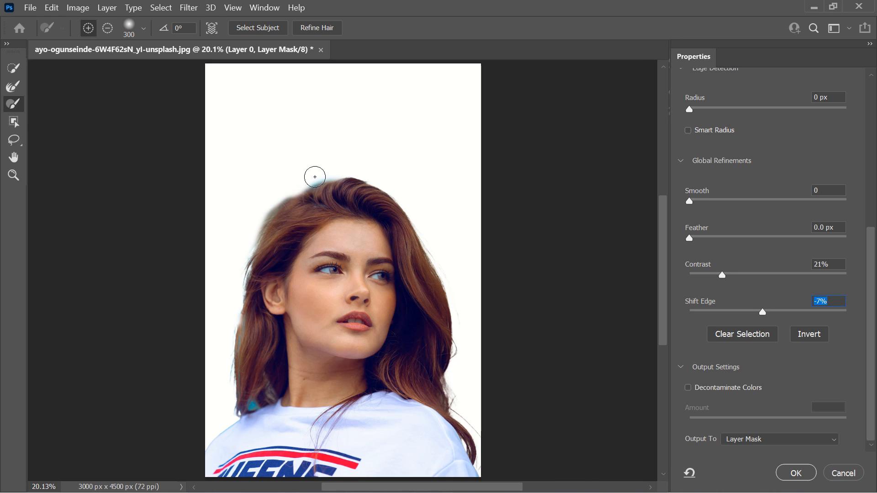
pyautogui.press('alt')
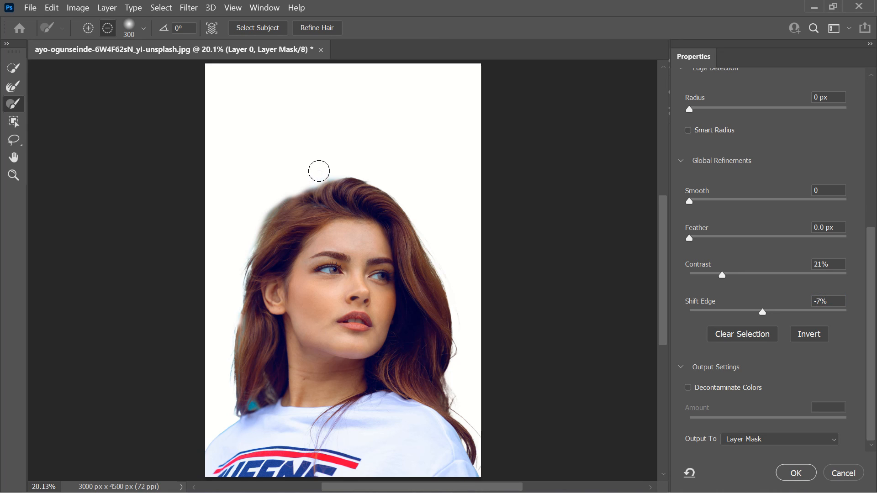
# Step: Turn on Decontaminate Colors at 100% and output the refined selection as New Layer with Layer Mask
pyautogui.click(715, 387)
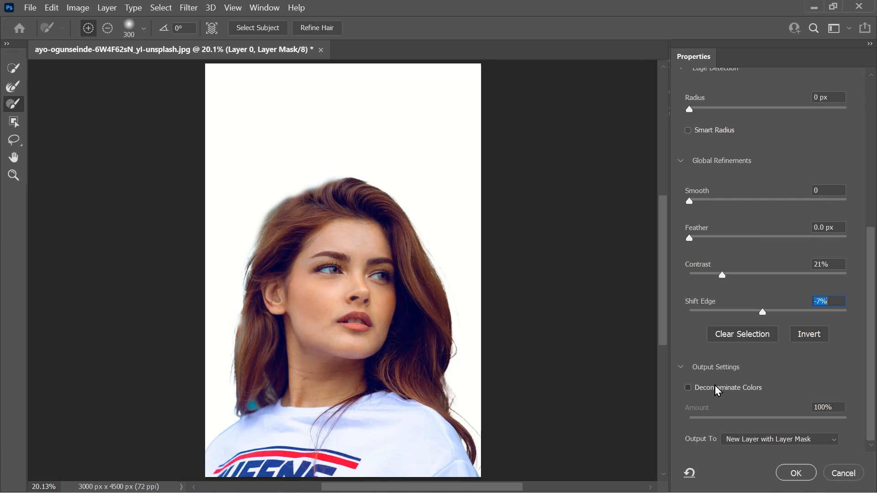
pyautogui.click(715, 387)
pyautogui.click(716, 388)
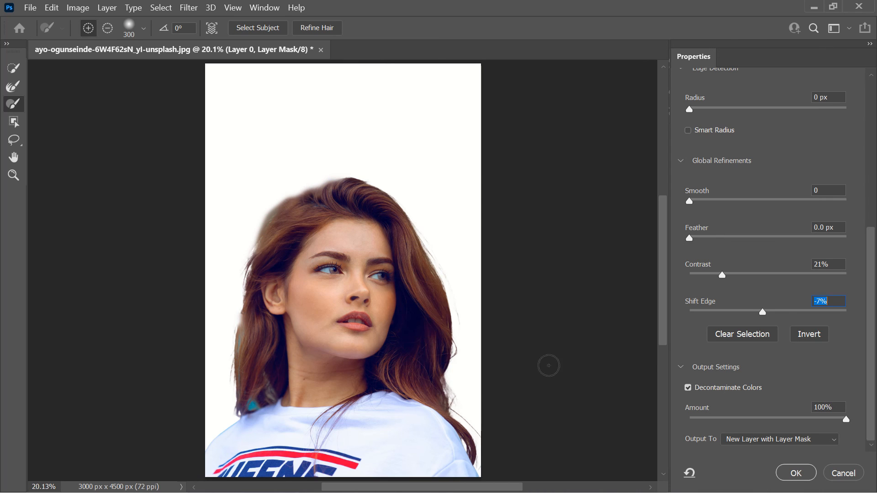
pyautogui.click(795, 474)
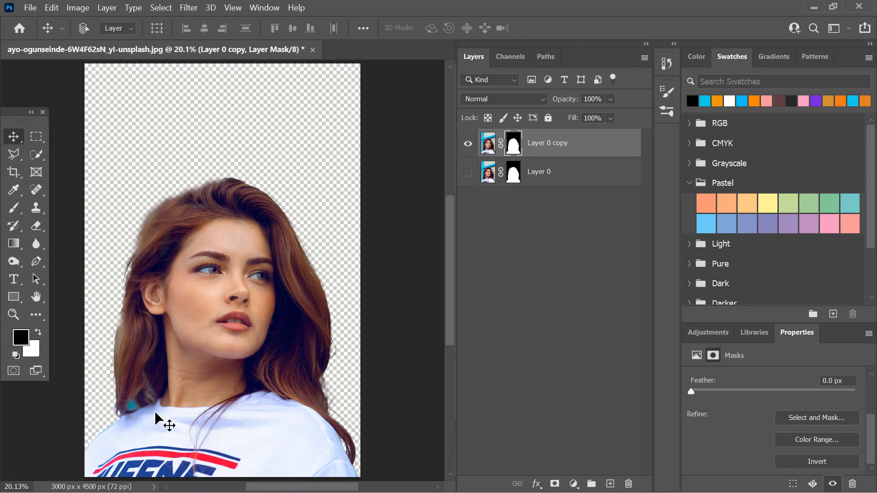
# Step: Reopen the new cutout layer's mask in Select and Mask for work on the hair tips above the shoulder
pyautogui.scroll(3, 158, 416)
pyautogui.scroll(1, 155, 414)
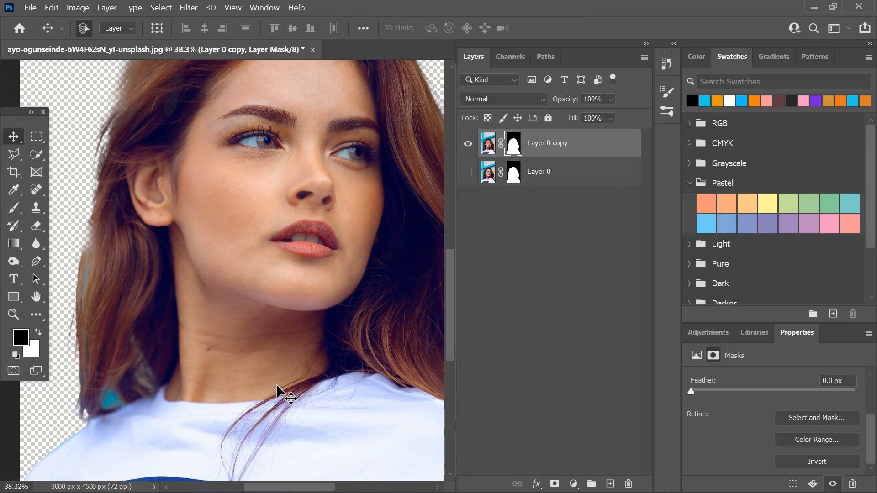
pyautogui.press('z')
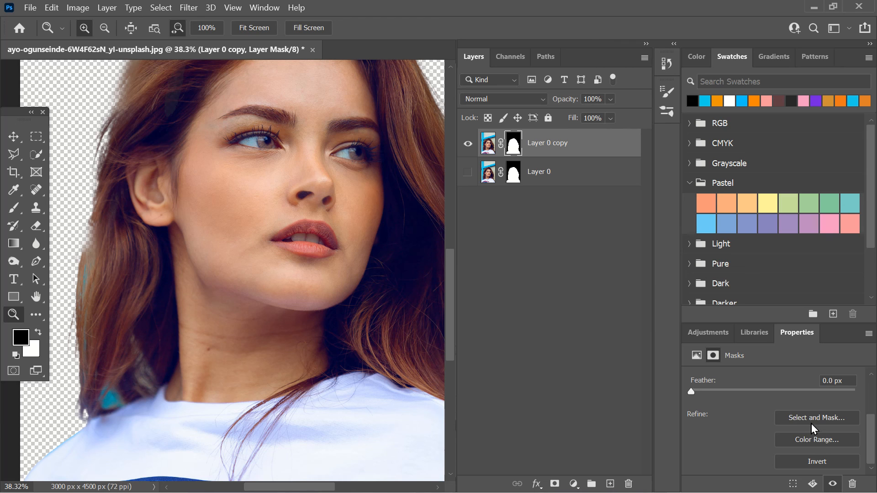
pyautogui.hotkey('ctrl', '0')
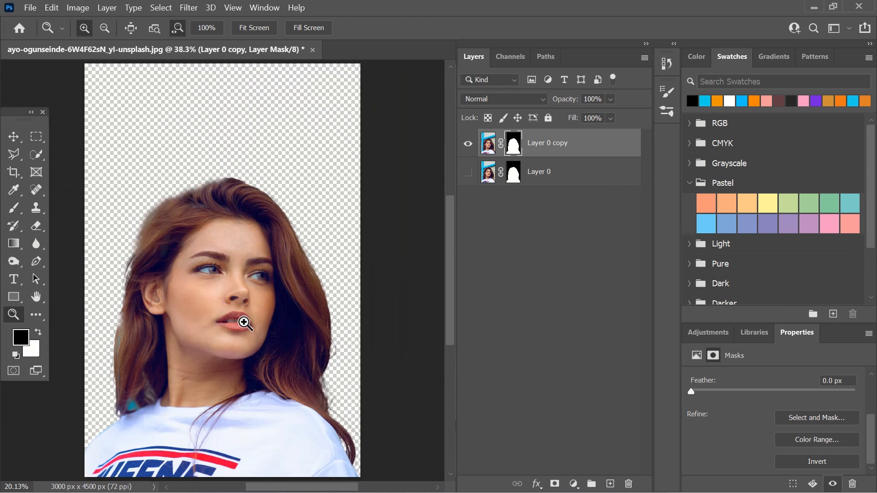
pyautogui.click(787, 415)
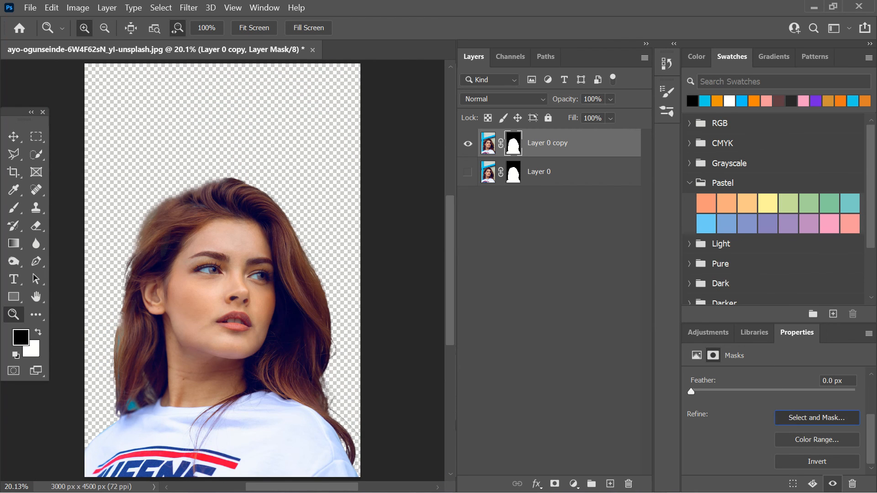
pyautogui.press('alt')
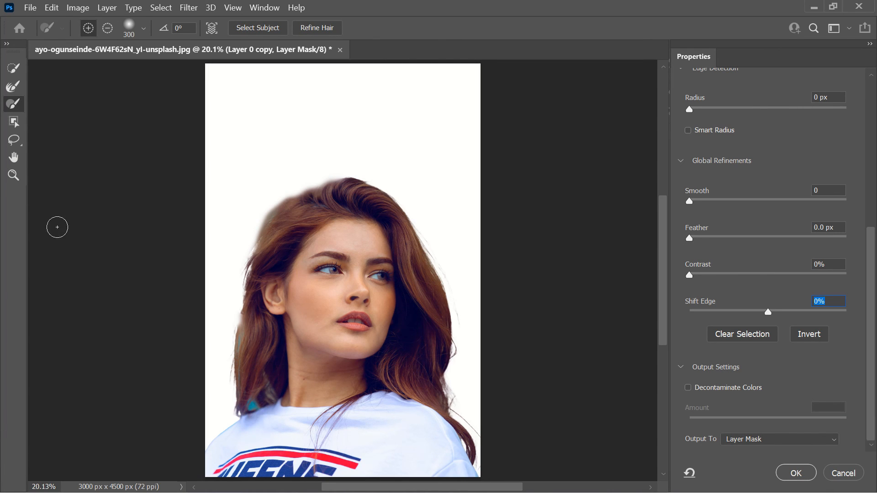
pyautogui.click(14, 175)
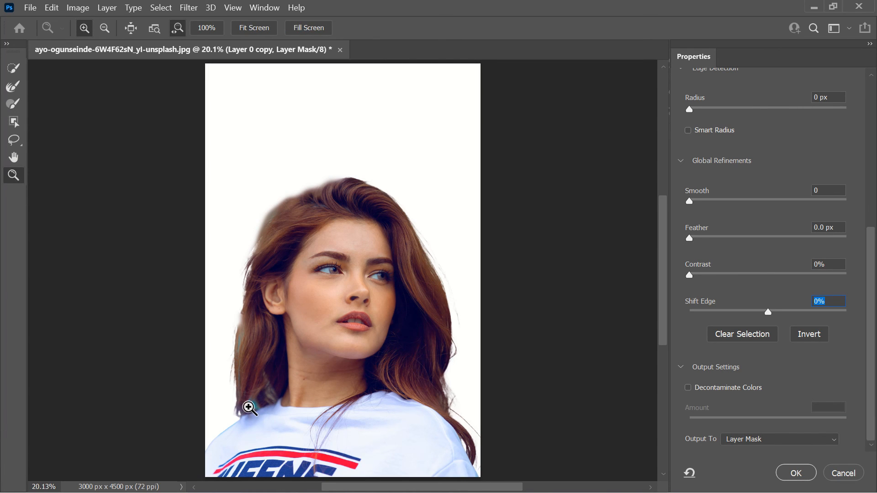
pyautogui.moveTo(249, 405)
pyautogui.mouseDown()
pyautogui.moveTo(341, 405)
pyautogui.moveTo(283, 405)
pyautogui.mouseUp()
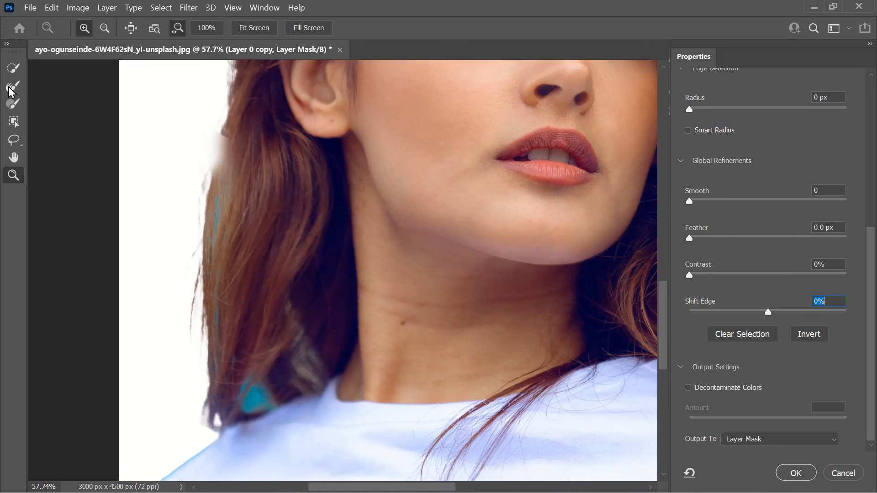
# Step: Subtract the turquoise background patch between the hair tips and the shoulder with the soft Brush at size 80
pyautogui.click(13, 104)
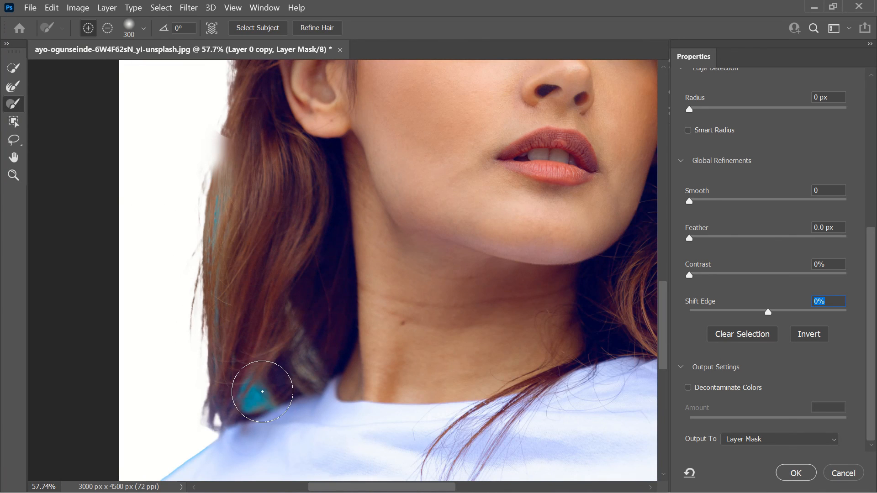
pyautogui.press('[')
pyautogui.press('[')
pyautogui.press('[')
pyautogui.press('[')
pyautogui.press('[')
pyautogui.press('[')
pyautogui.press('alt')
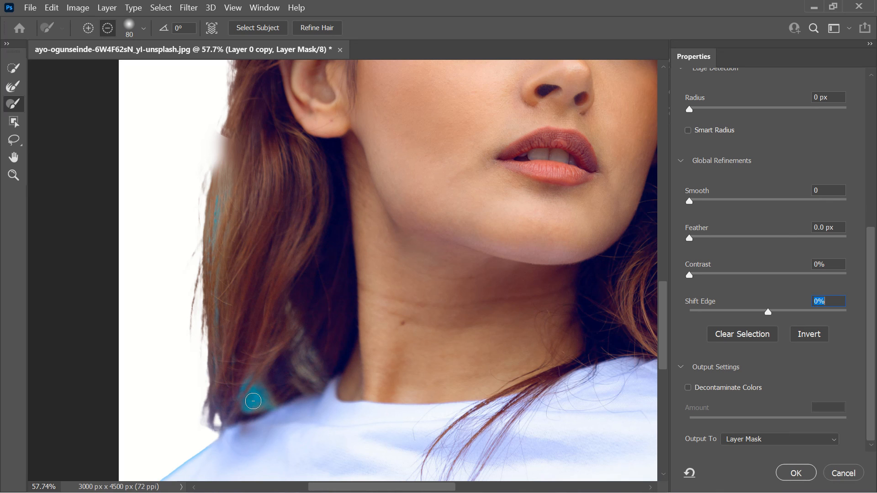
pyautogui.moveTo(253, 393); pyautogui.dragTo(253, 396)
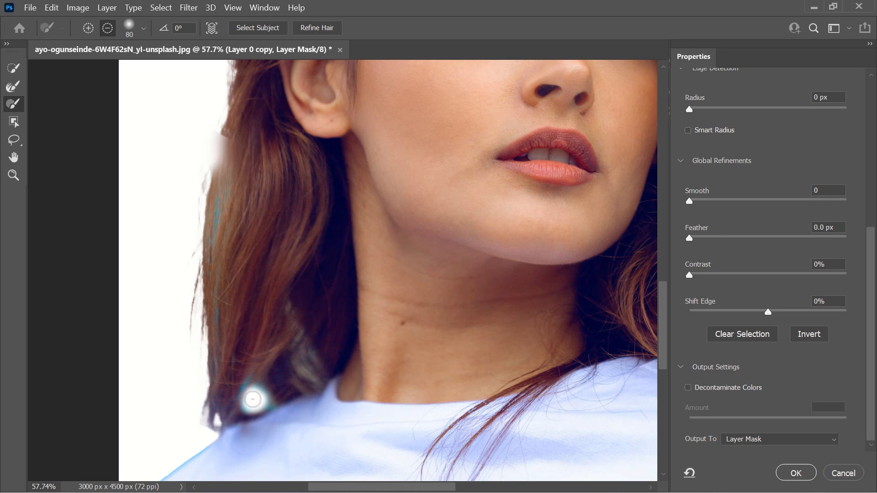
pyautogui.moveTo(263, 399); pyautogui.dragTo(267, 403)
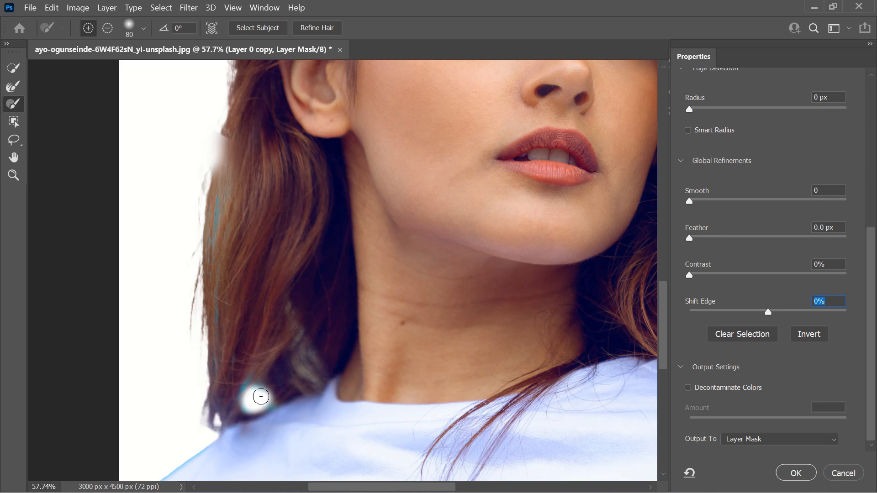
# Step: Refine the hair tips around the erased patch with the Refine Edge Brush at size 150
pyautogui.click(14, 90)
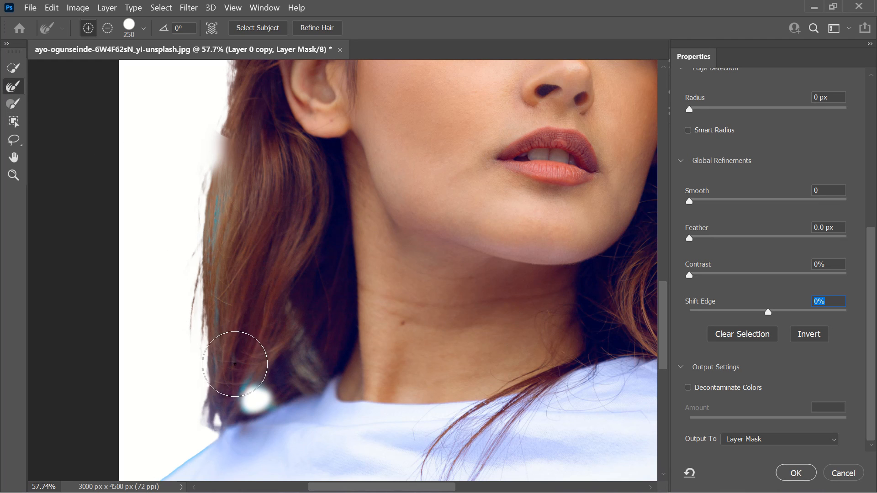
pyautogui.press('[')
pyautogui.click(251, 400)
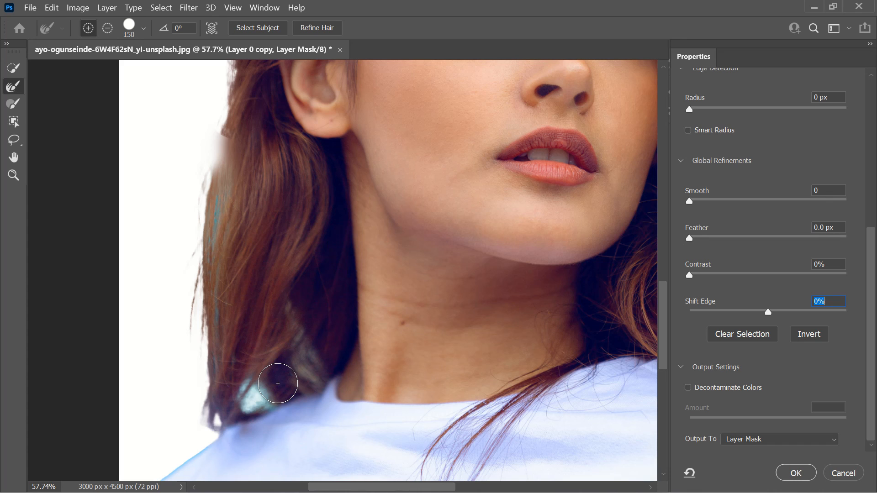
# Step: Output the refined selection to Layer Mask and apply it to the cutout layer
pyautogui.hotkey('ctrl', '0')
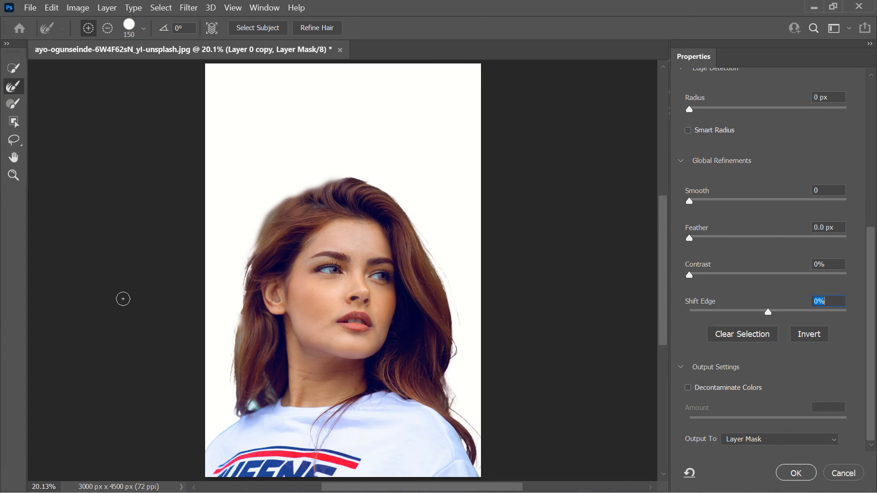
pyautogui.click(744, 440)
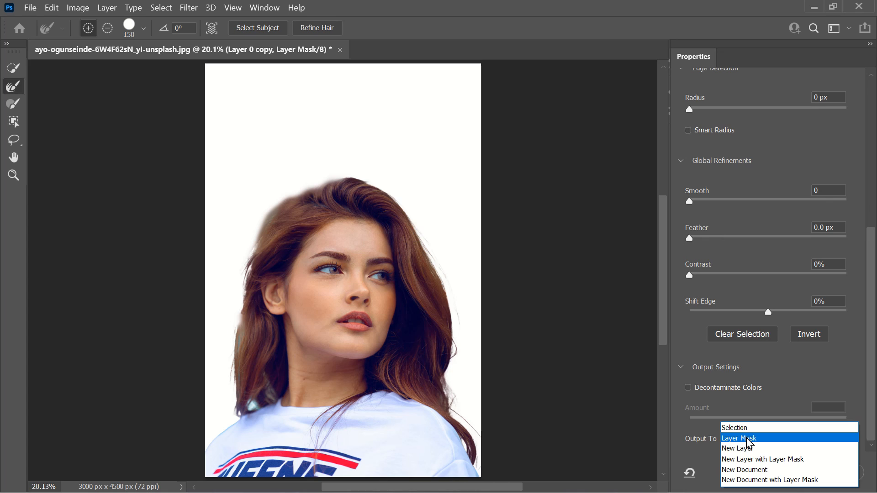
pyautogui.click(748, 439)
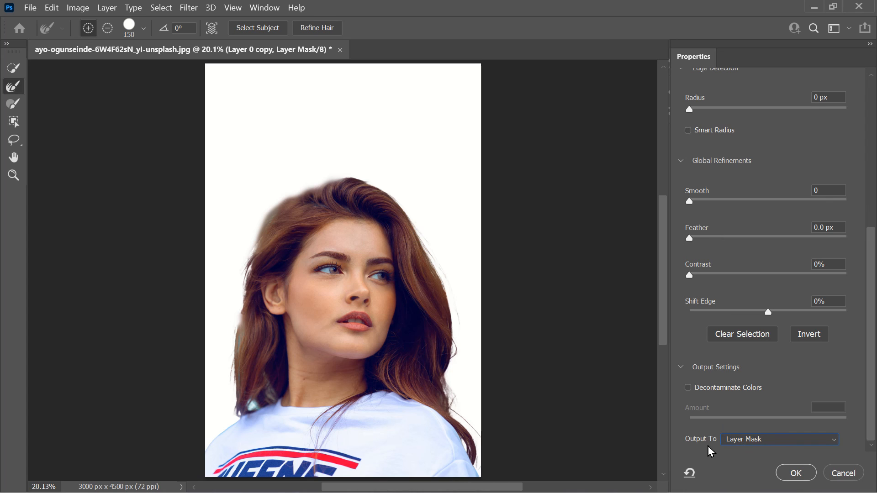
pyautogui.click(807, 475)
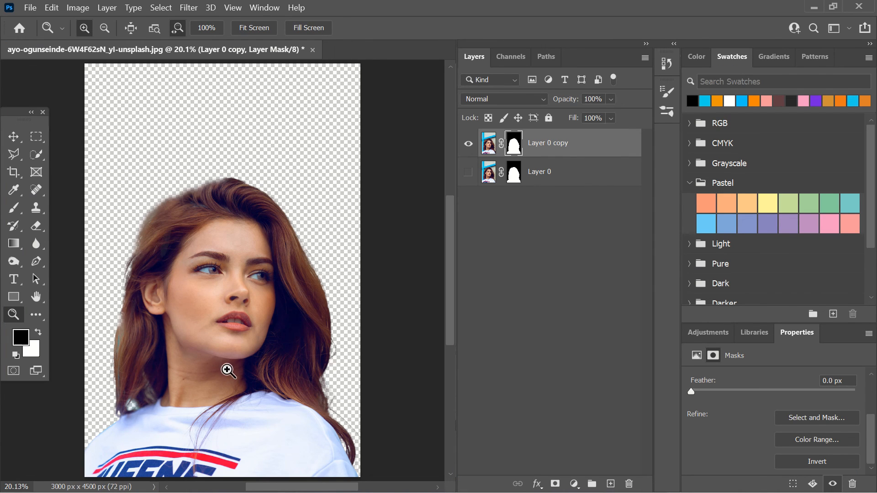
# Step: Add a new layer beneath the cutout and fill it with a vertical green-to-turquoise linear gradient
pyautogui.click(611, 484)
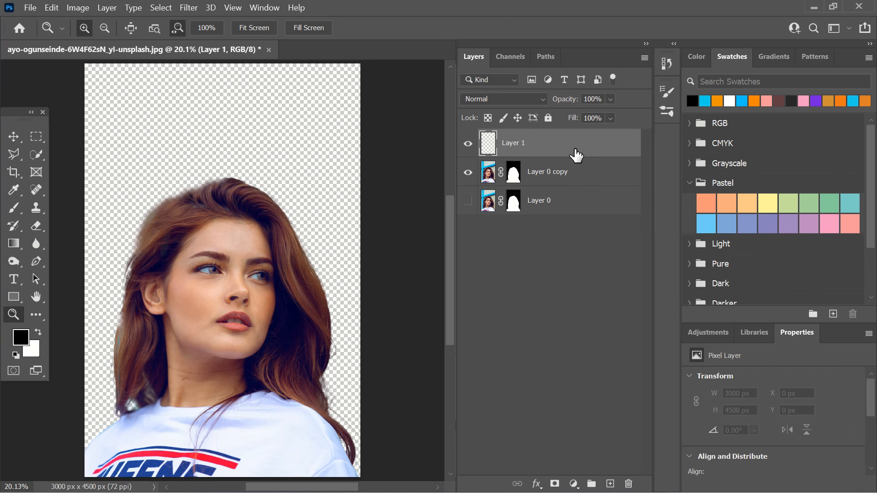
pyautogui.moveTo(576, 155); pyautogui.dragTo(563, 198)
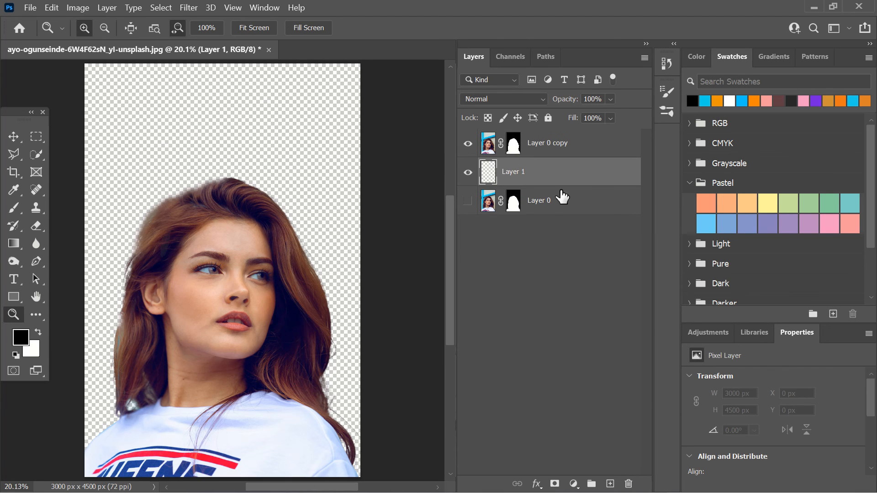
pyautogui.click(14, 243)
pyautogui.moveTo(220, 84); pyautogui.dragTo(219, 429)
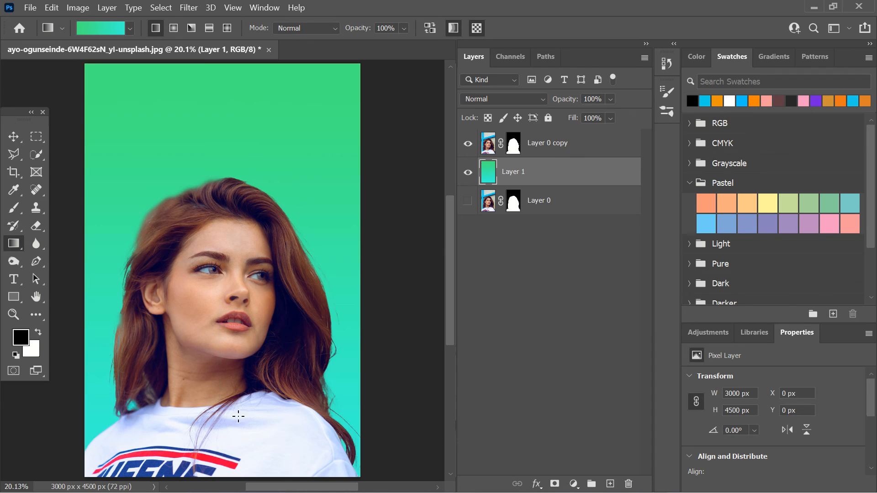